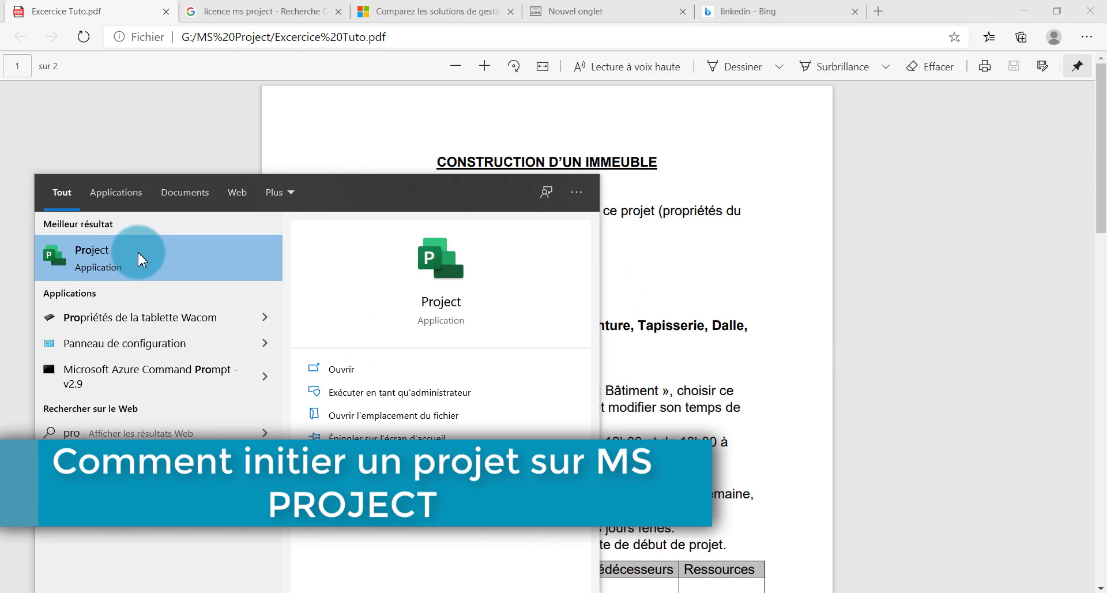
- Start Microsoft Project with a new blank project and consult the building construction exercise PDF
{"action": "left_click", "coordinate": [126, 251]}
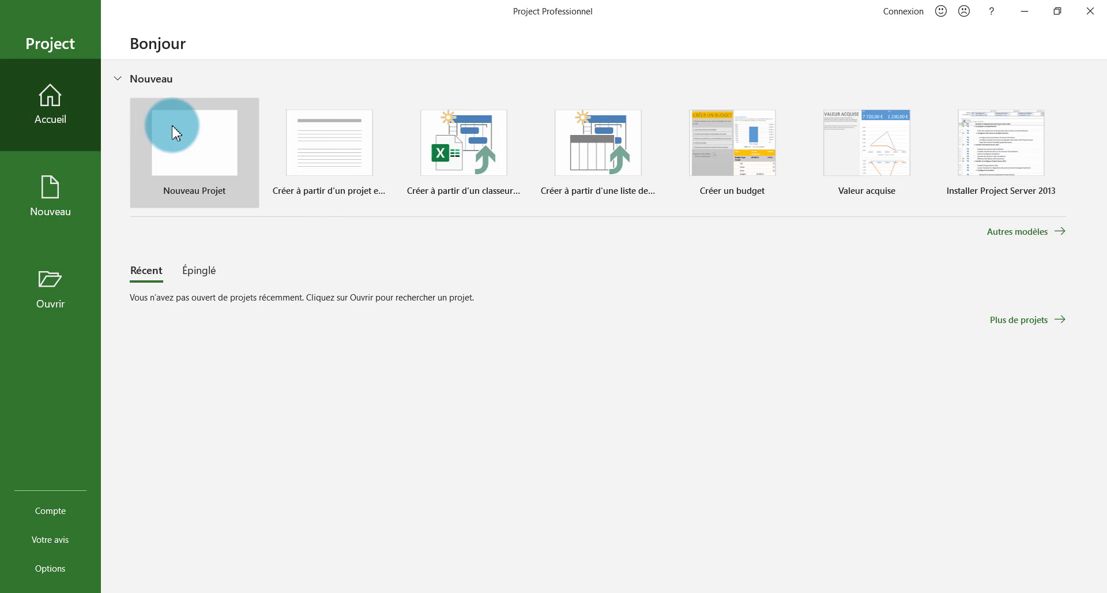
{"action": "left_click", "coordinate": [201, 166]}
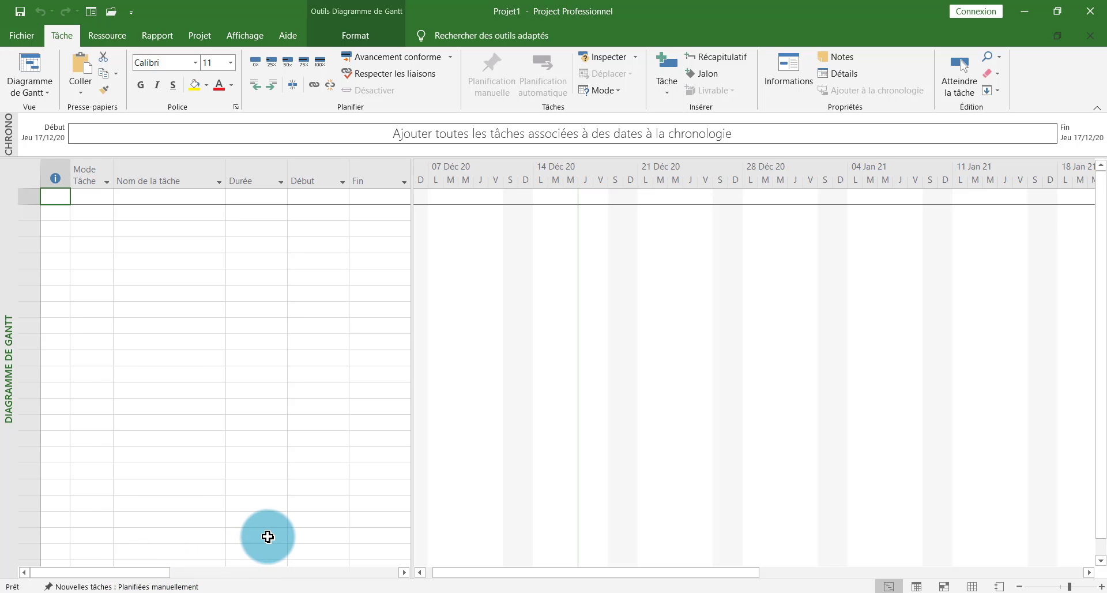
{"action": "left_click", "coordinate": [334, 590]}
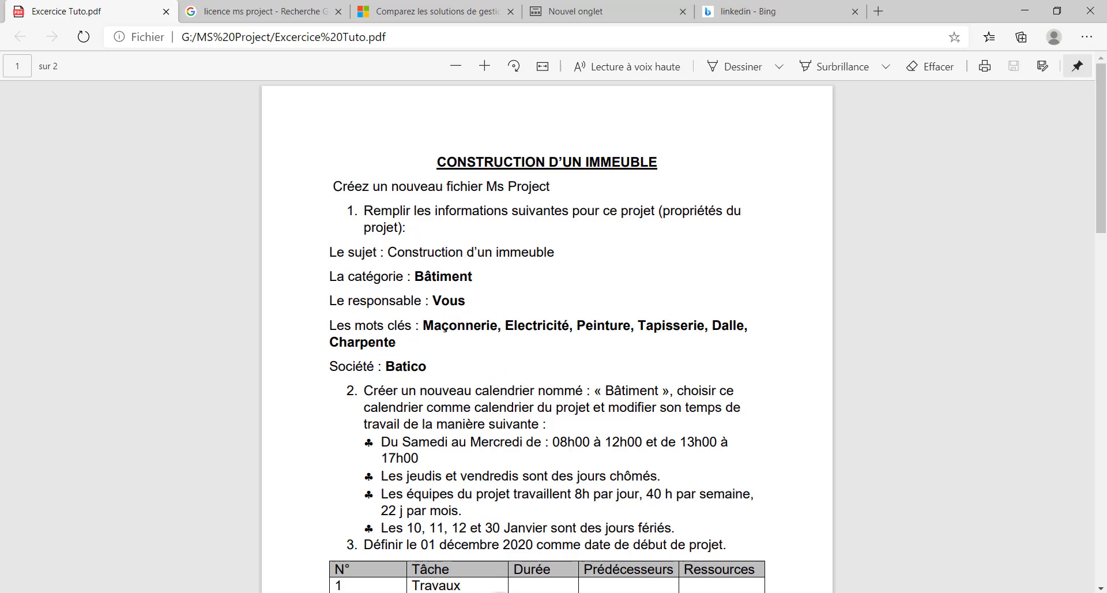
{"action": "left_click", "coordinate": [515, 592]}
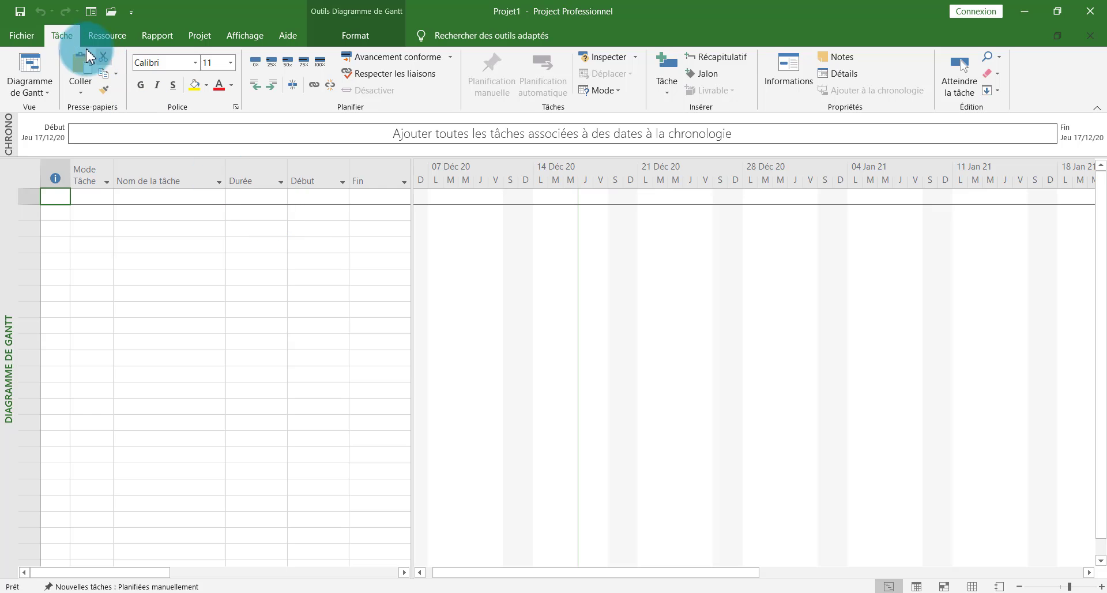
- Open the advanced properties of the project and move the dialog to the middle of the view
{"action": "left_click", "coordinate": [27, 36]}
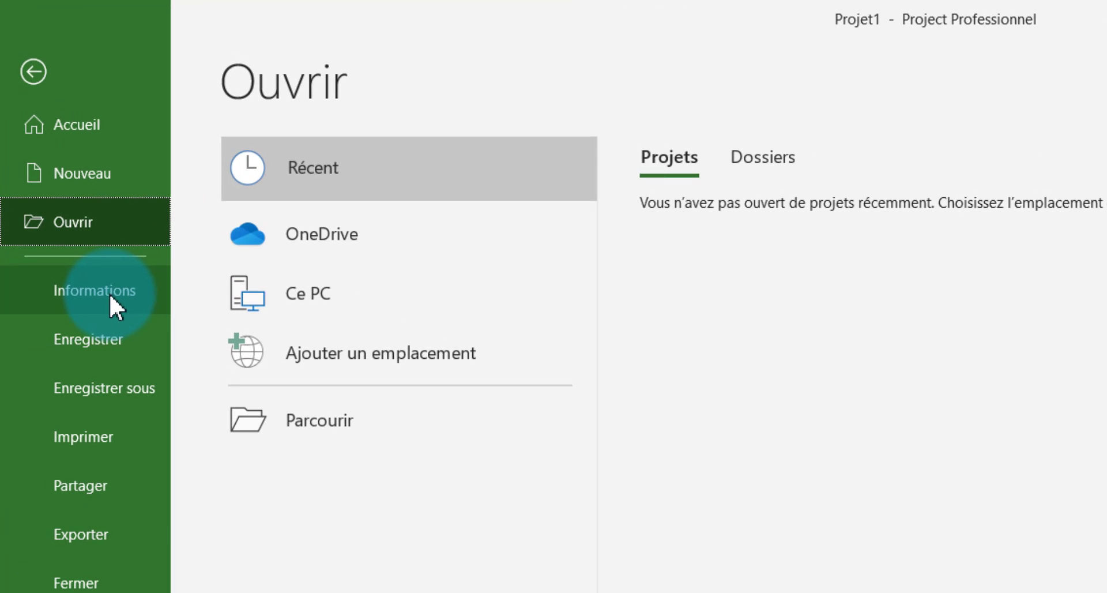
{"action": "left_click", "coordinate": [109, 293]}
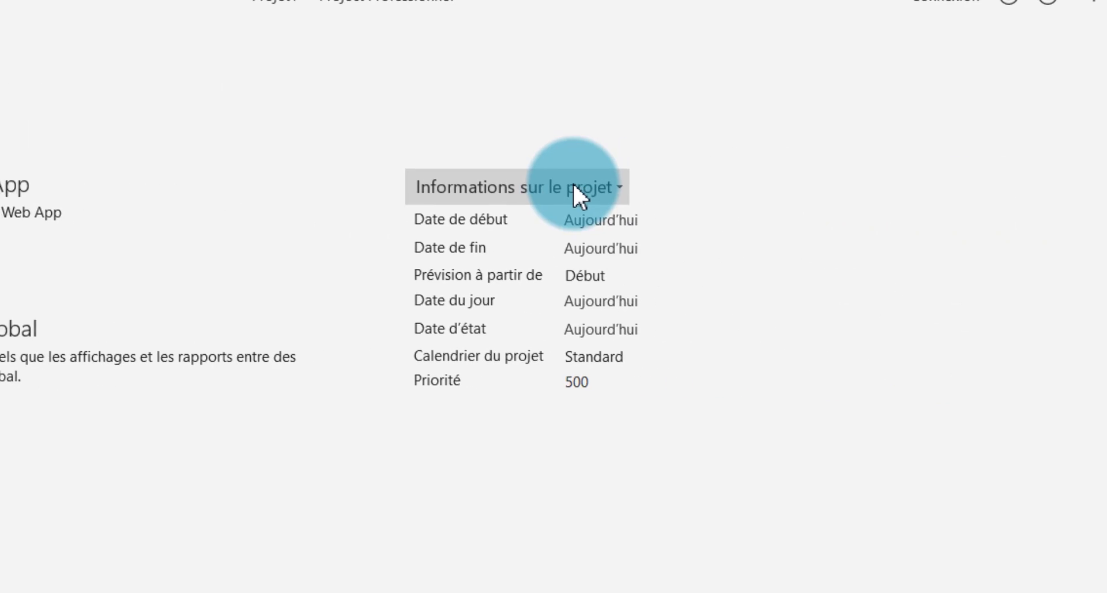
{"action": "left_click", "coordinate": [565, 190]}
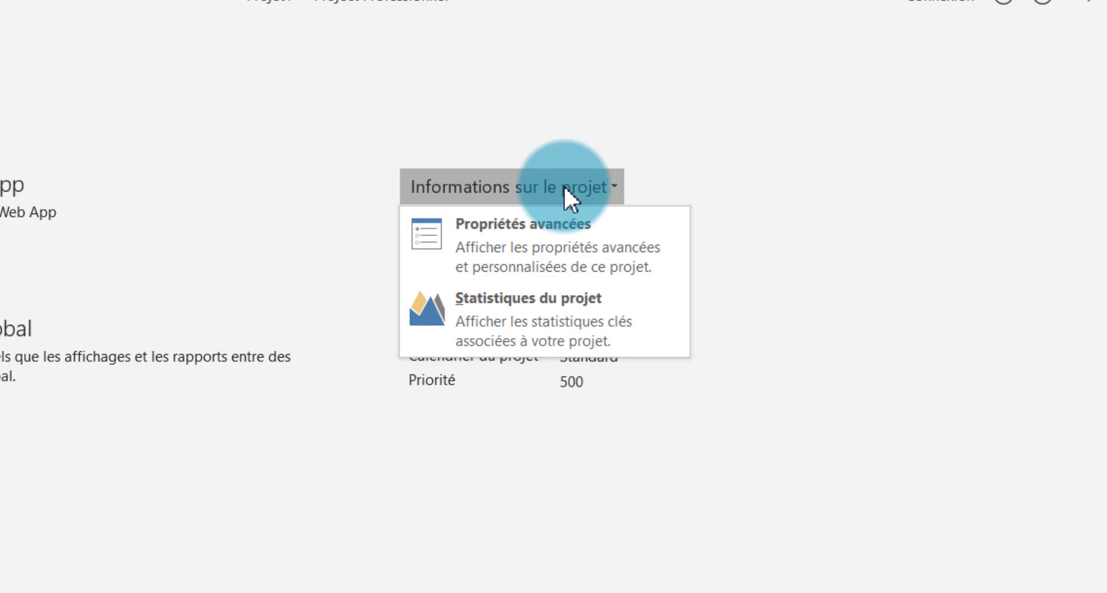
{"action": "left_click", "coordinate": [570, 245]}
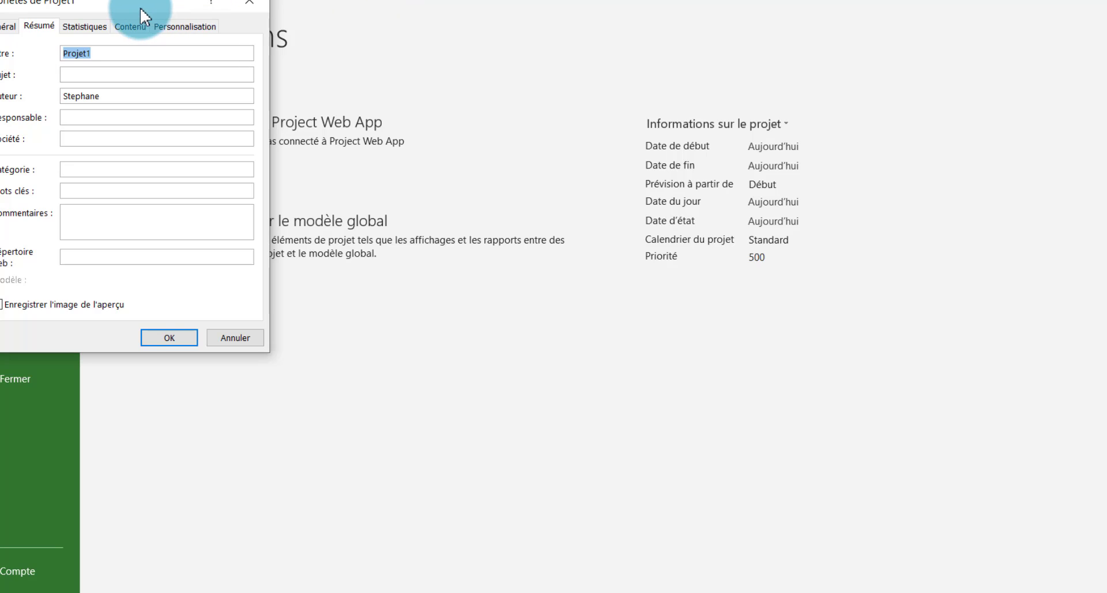
{"action": "left_click_drag", "start_coordinate": [143, 8], "coordinate": [599, 157]}
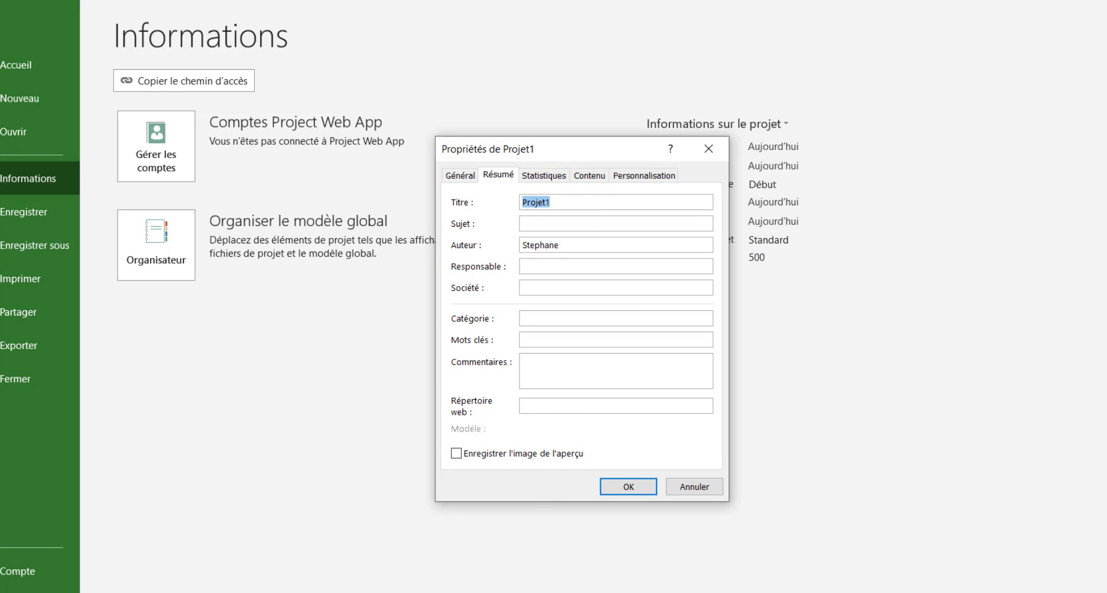
- Copy "Construction d'un immeuble" from the exercise PDF into the project's Titre and Sujet properties
{"action": "left_click", "coordinate": [430, 592]}
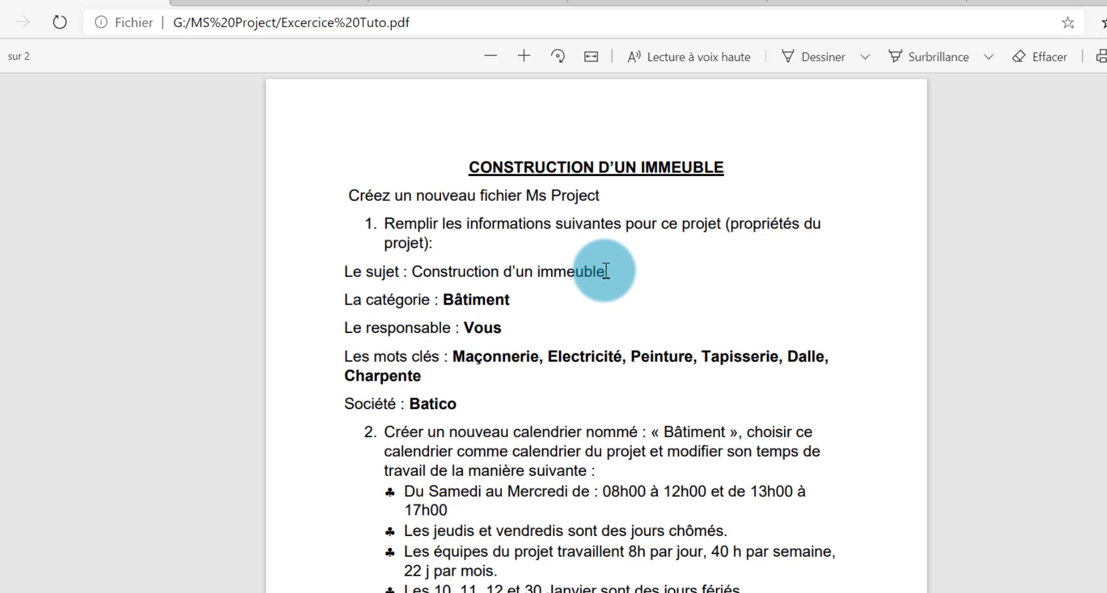
{"action": "left_click_drag", "start_coordinate": [606, 271], "coordinate": [418, 270]}
{"action": "key", "text": "ctrl+c"}
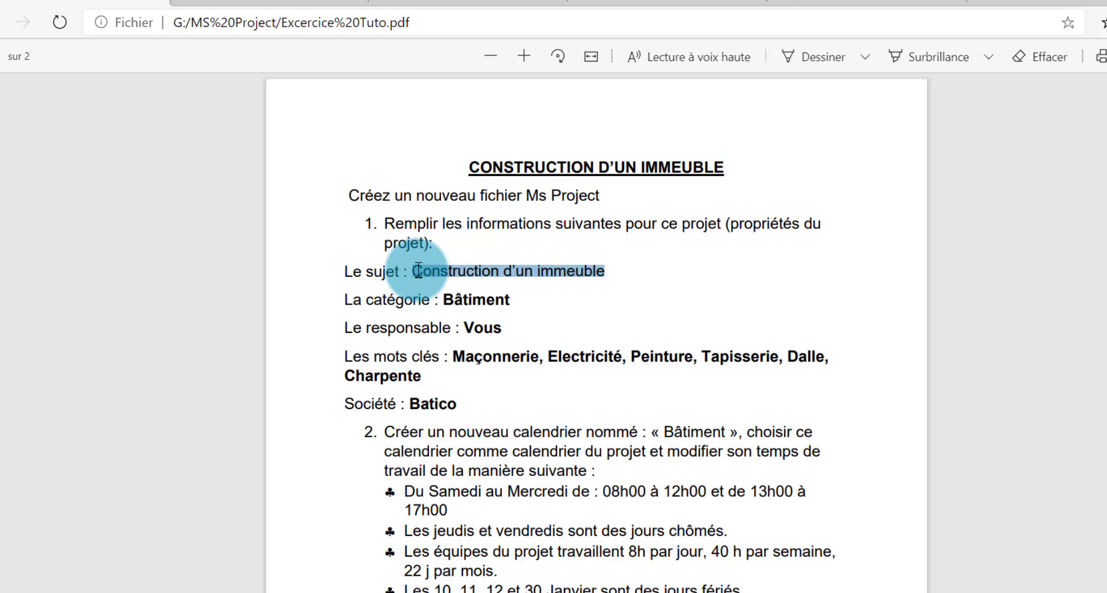
{"action": "left_click", "coordinate": [487, 592]}
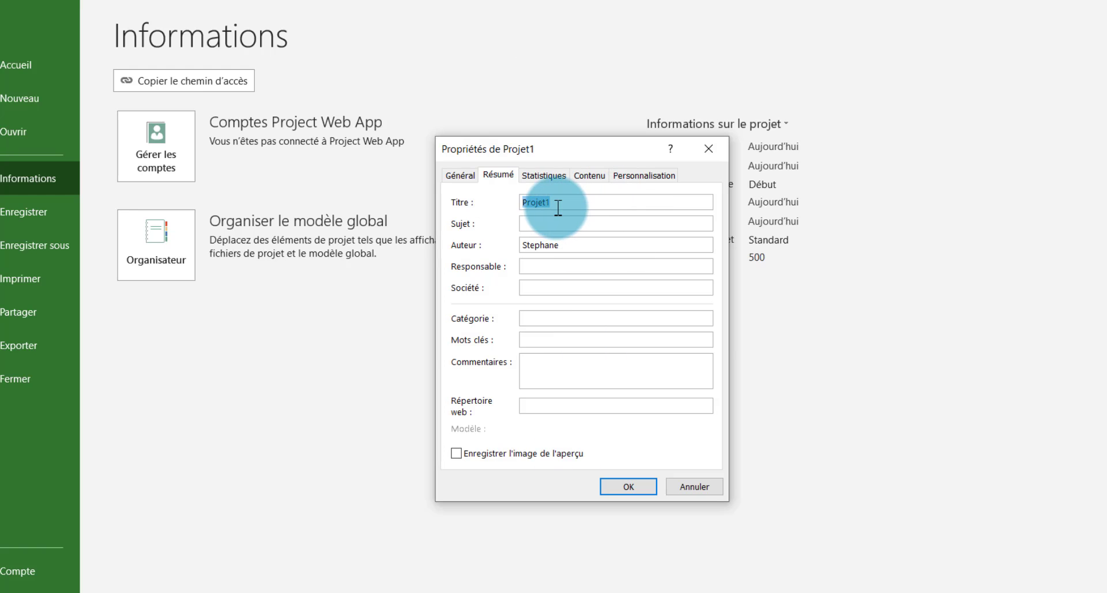
{"action": "key", "text": "ctrl+v"}
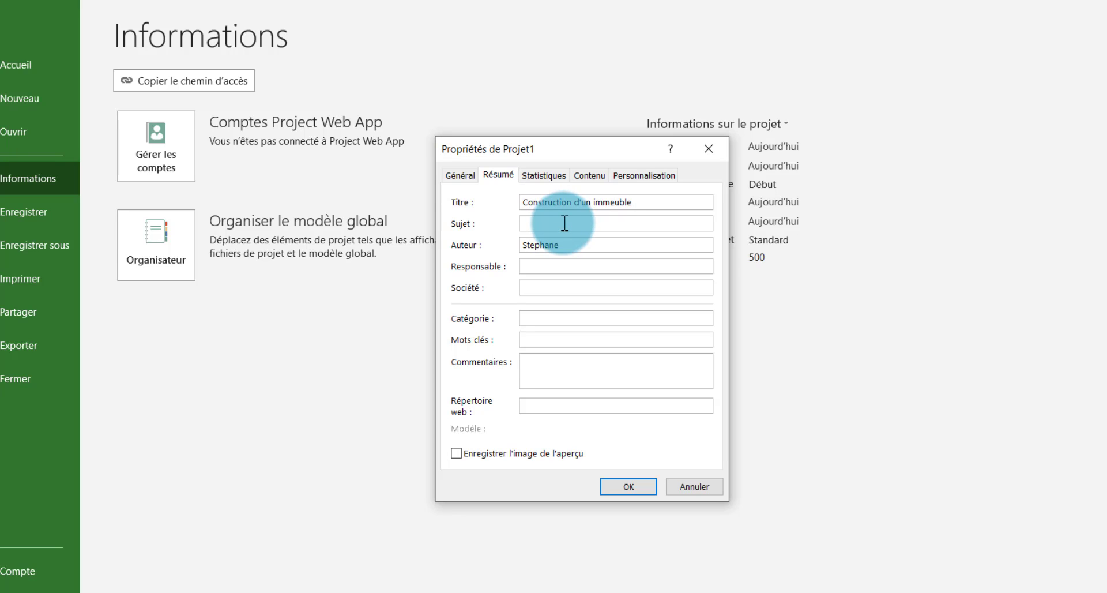
{"action": "key", "text": "ctrl+v"}
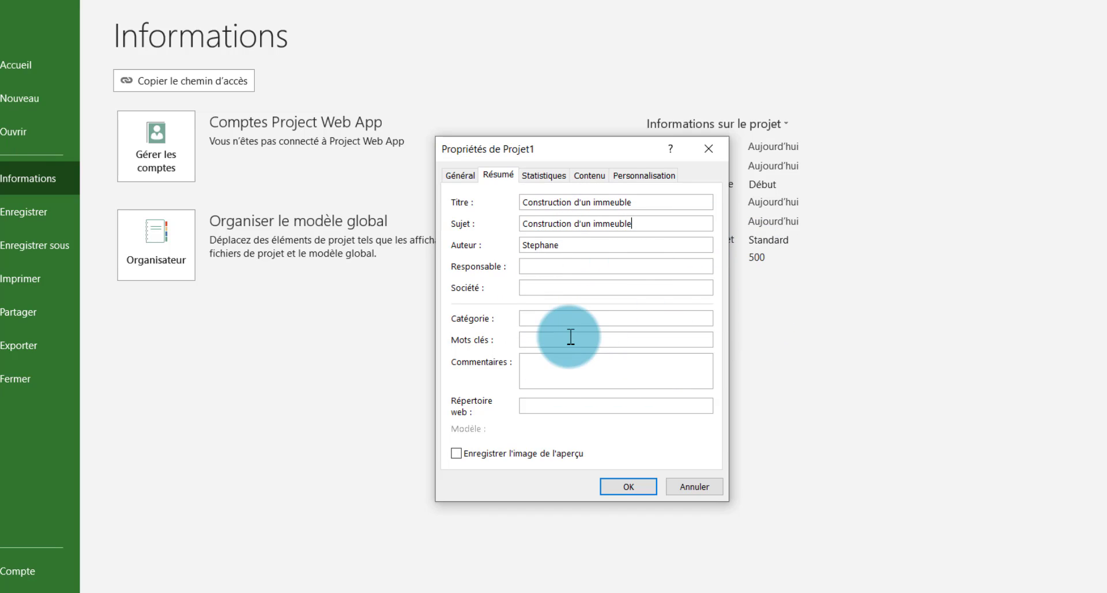
- Enter the responsible person's name in Responsable and set Société to Batico
{"action": "left_click", "coordinate": [567, 266]}
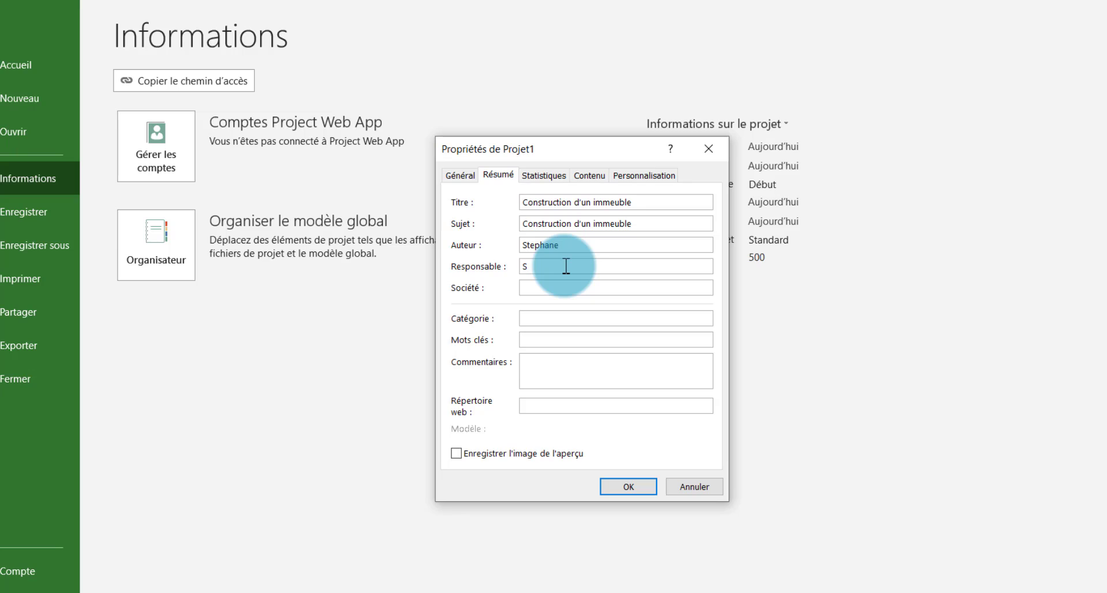
{"action": "type", "text": "Stéphane"}
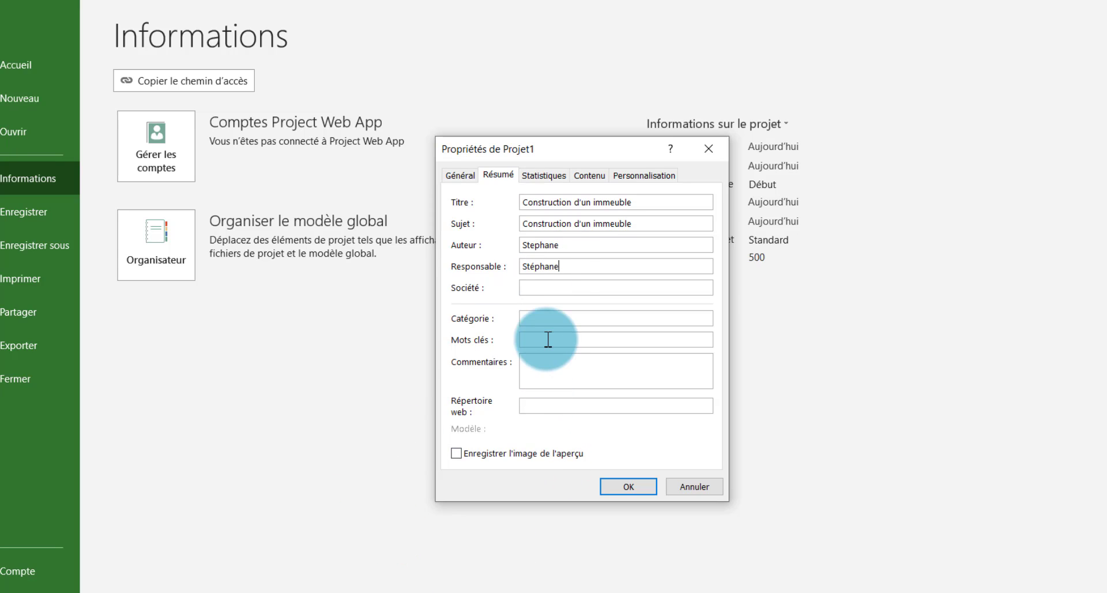
{"action": "left_click", "coordinate": [556, 286]}
{"action": "type", "text": "Batico"}
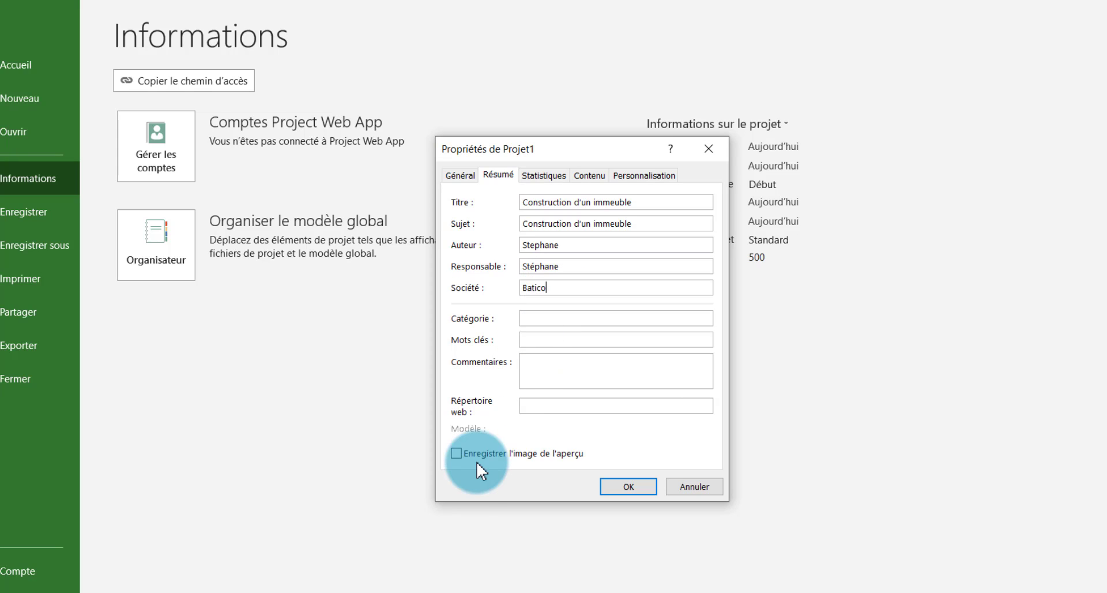
- Copy the keywords "Maçonnerie, Electricité, Peinture, Tapisserie, Dalle, Charpente" from the exercise PDF into the Mots clés property
{"action": "left_click", "coordinate": [434, 592]}
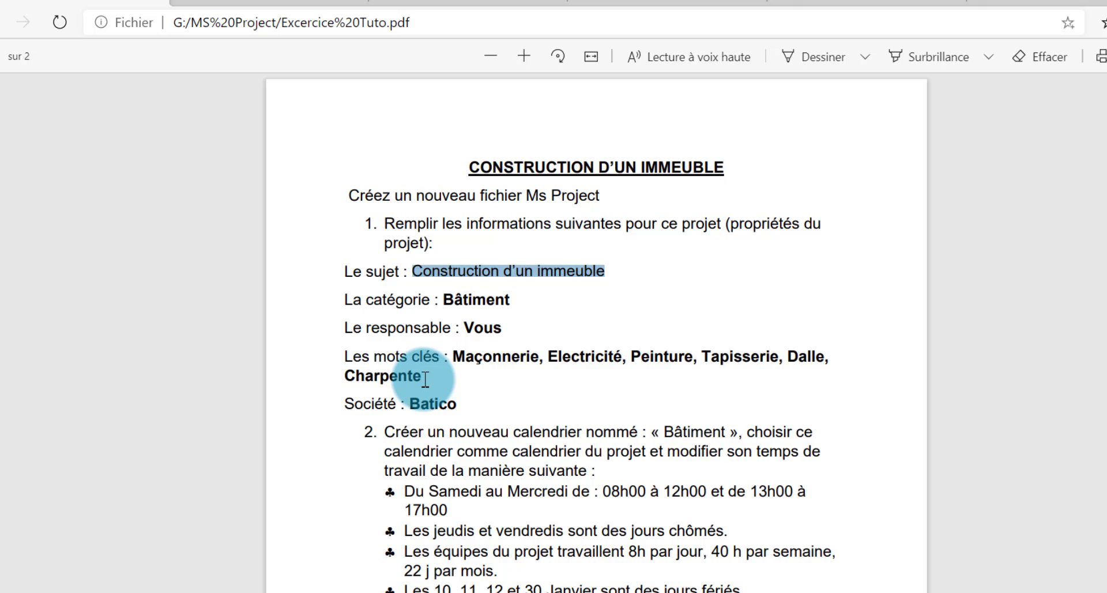
{"action": "left_click_drag", "start_coordinate": [425, 379], "coordinate": [456, 354]}
{"action": "key", "text": "ctrl+c"}
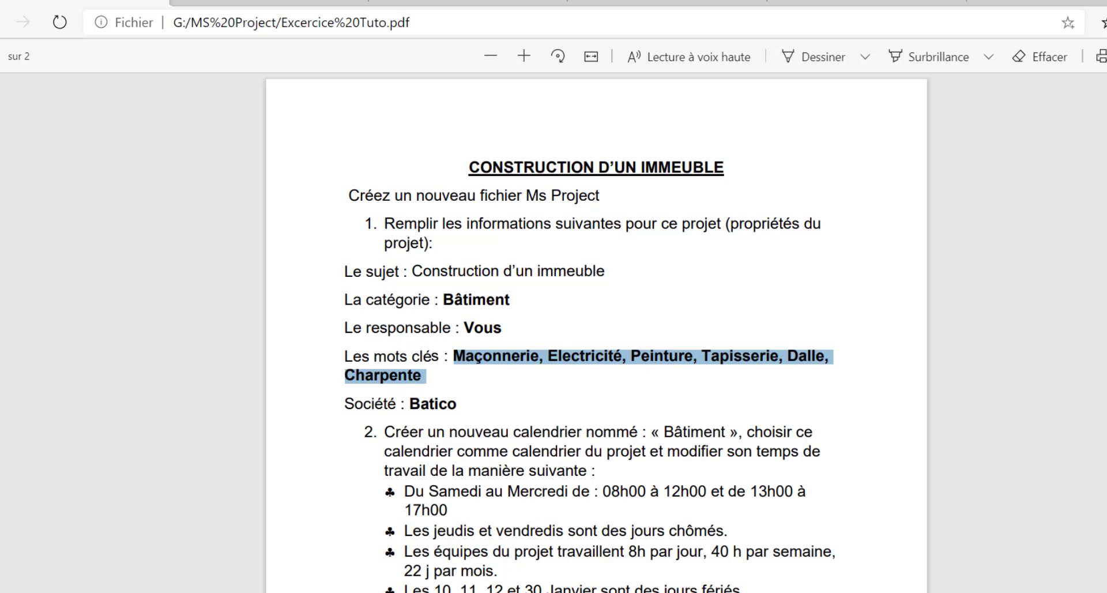
{"action": "key", "text": "alt+Tab"}
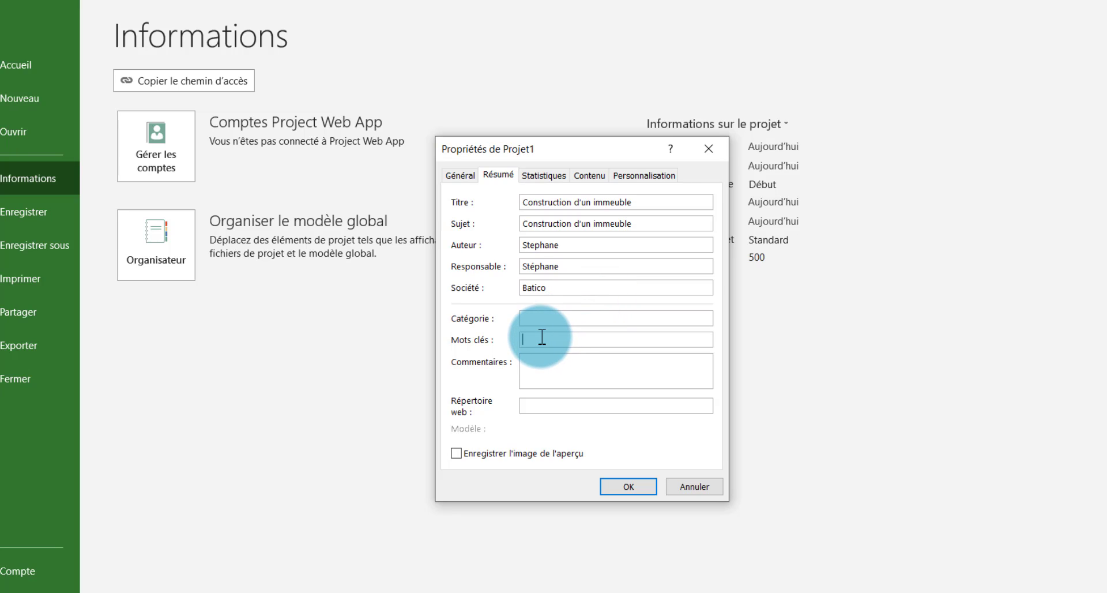
{"action": "key", "text": "ctrl+v"}
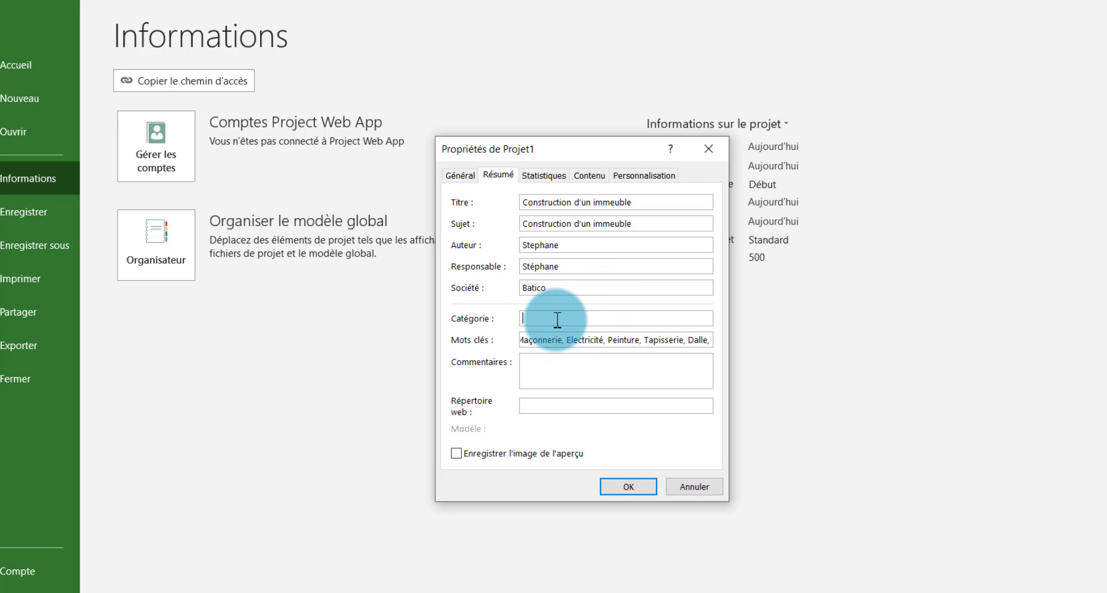
- Set Catégorie to Batiment and apply the project properties
{"action": "left_click", "coordinate": [558, 319]}
{"action": "type", "text": "Batiment"}
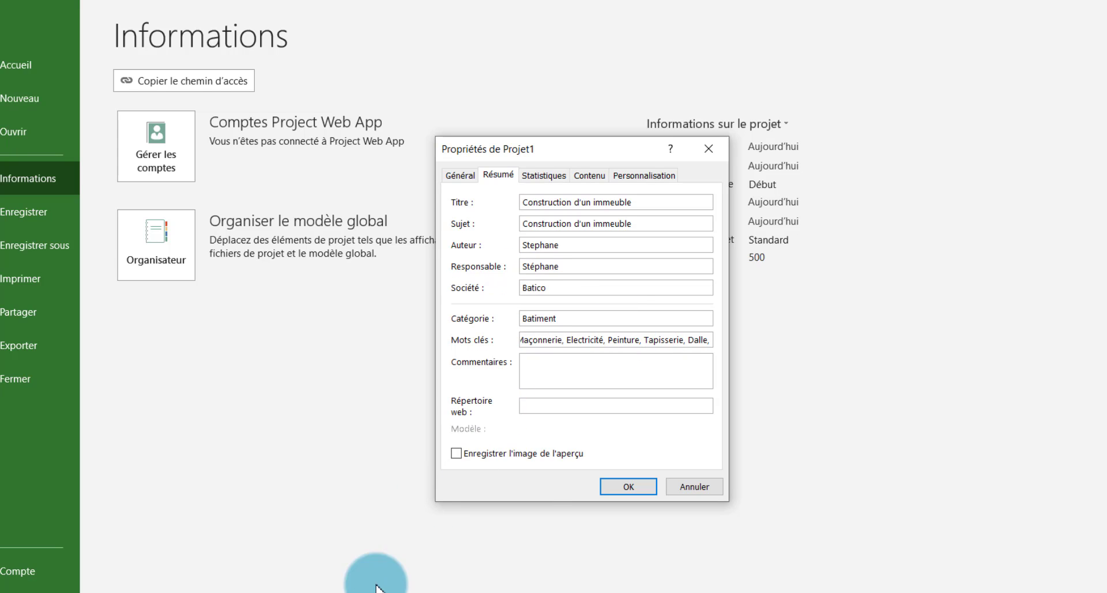
{"action": "left_click", "coordinate": [369, 592]}
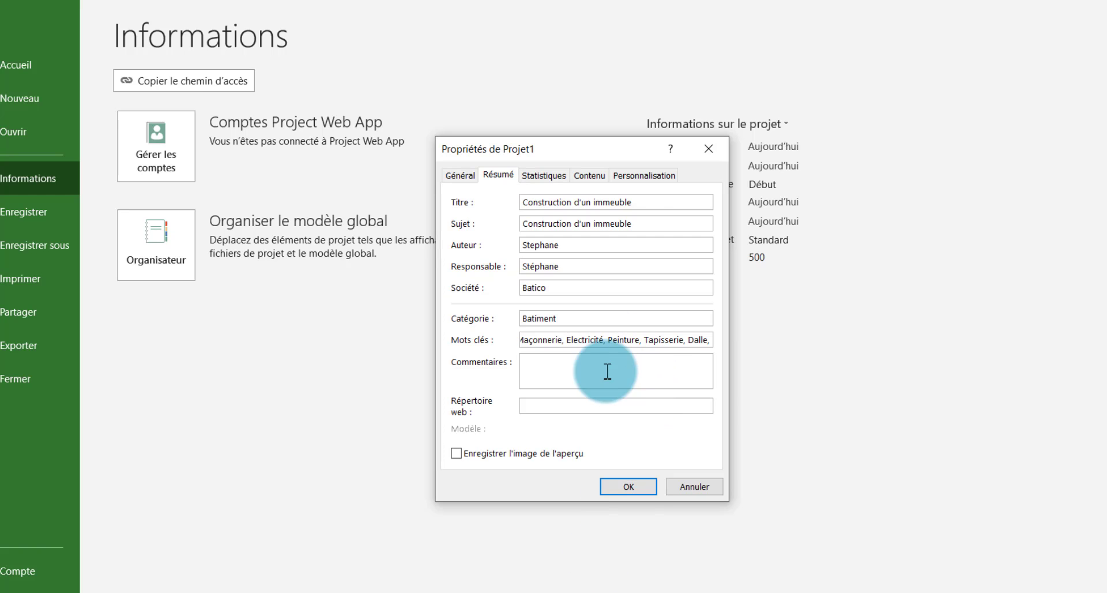
{"action": "left_click", "coordinate": [629, 486]}
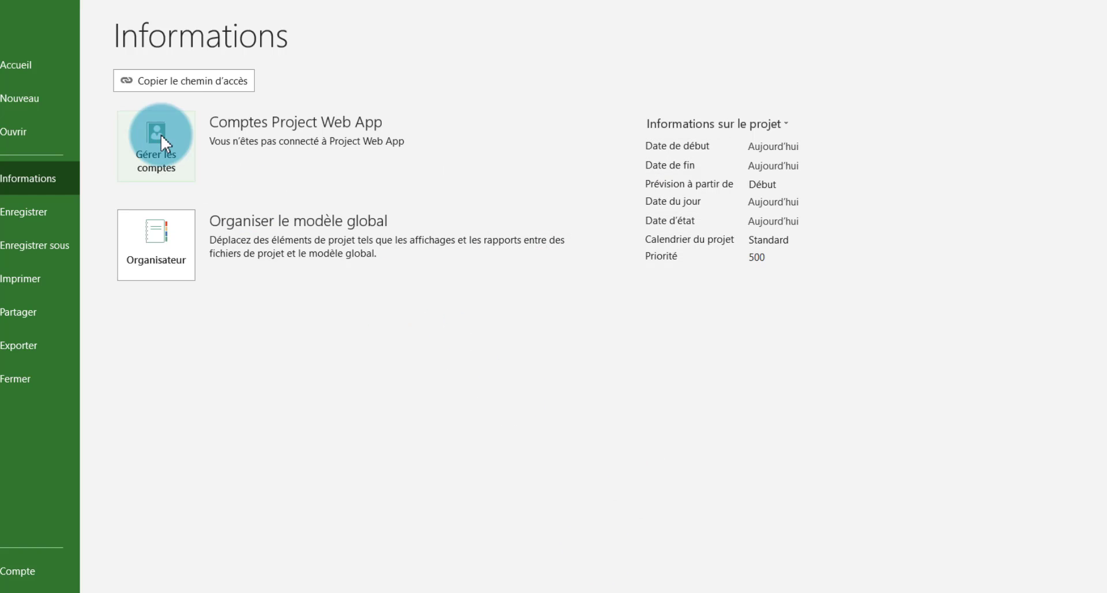
- Create a new base calendar named Bâtiment as a copy of the Standard calendar in the working time settings
{"action": "left_click", "coordinate": [6, 35]}
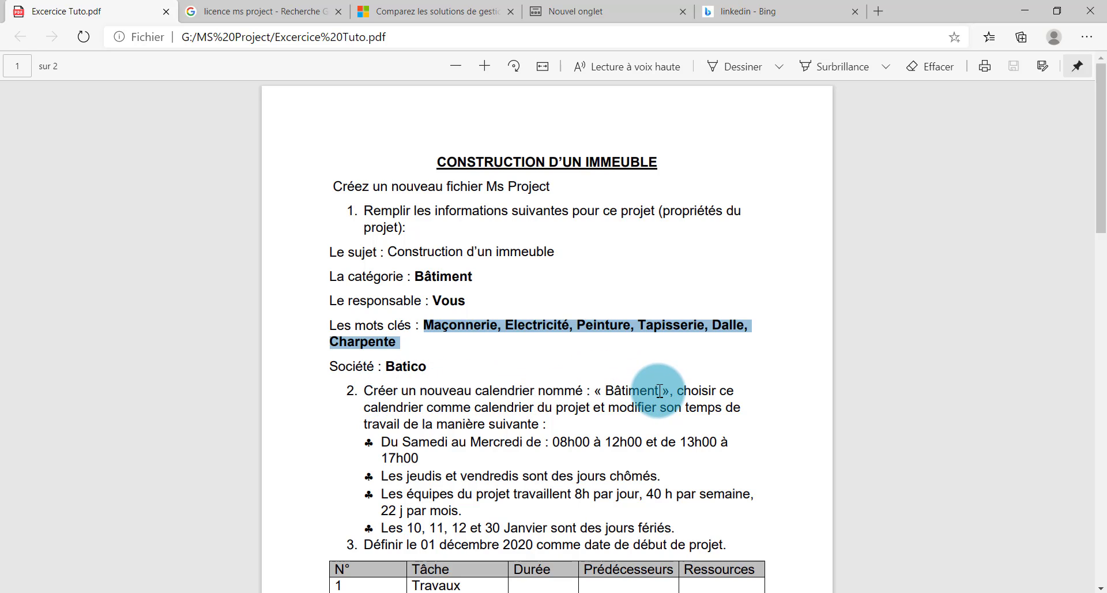
{"action": "left_click_drag", "start_coordinate": [658, 392], "coordinate": [607, 392]}
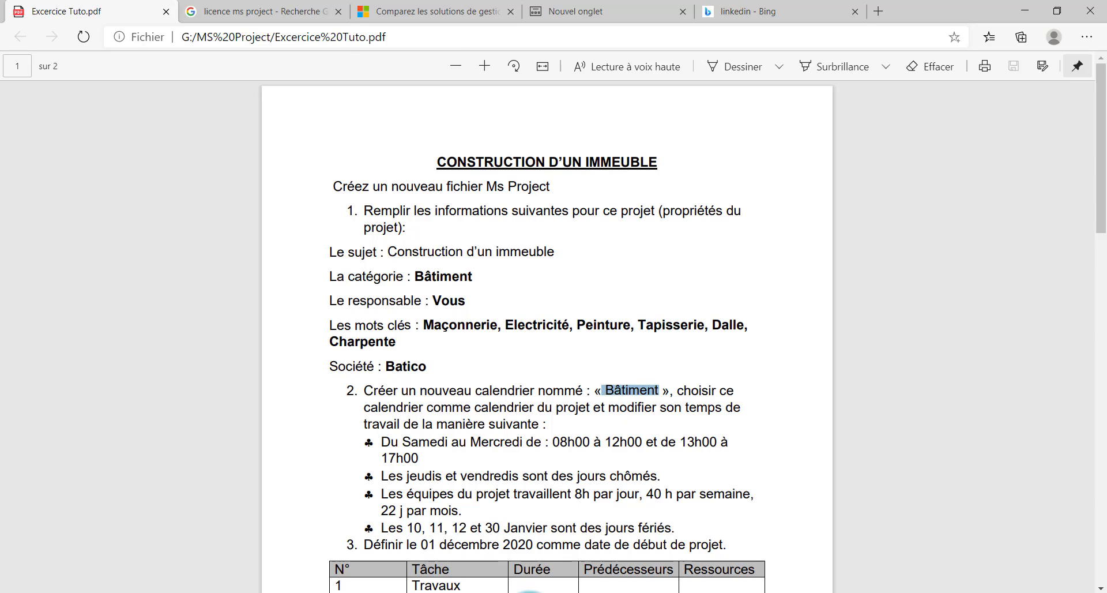
{"action": "left_click", "coordinate": [530, 592]}
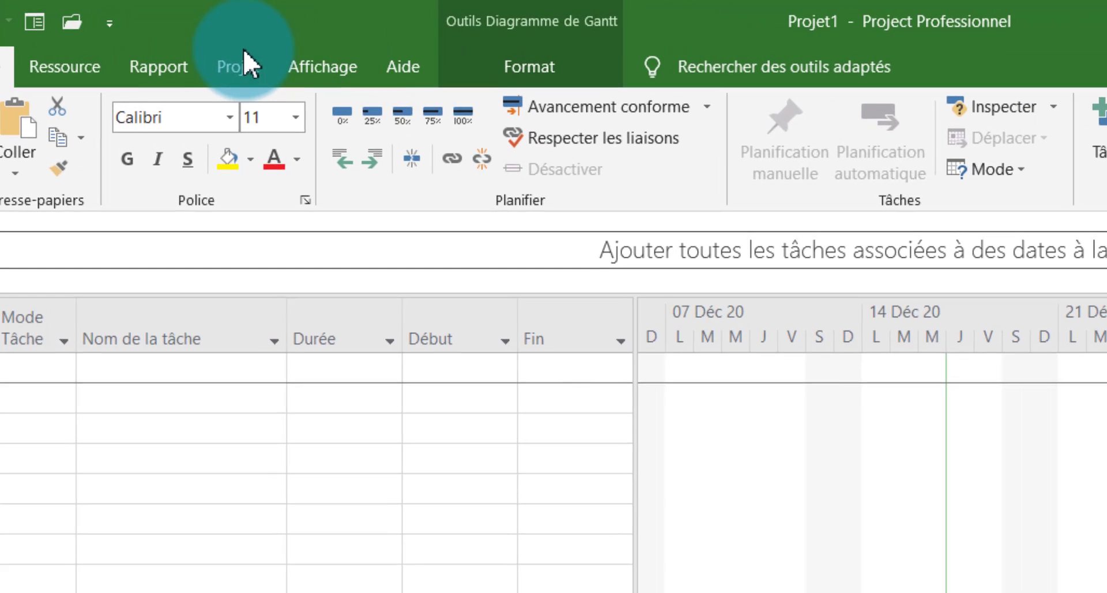
{"action": "left_click", "coordinate": [241, 56]}
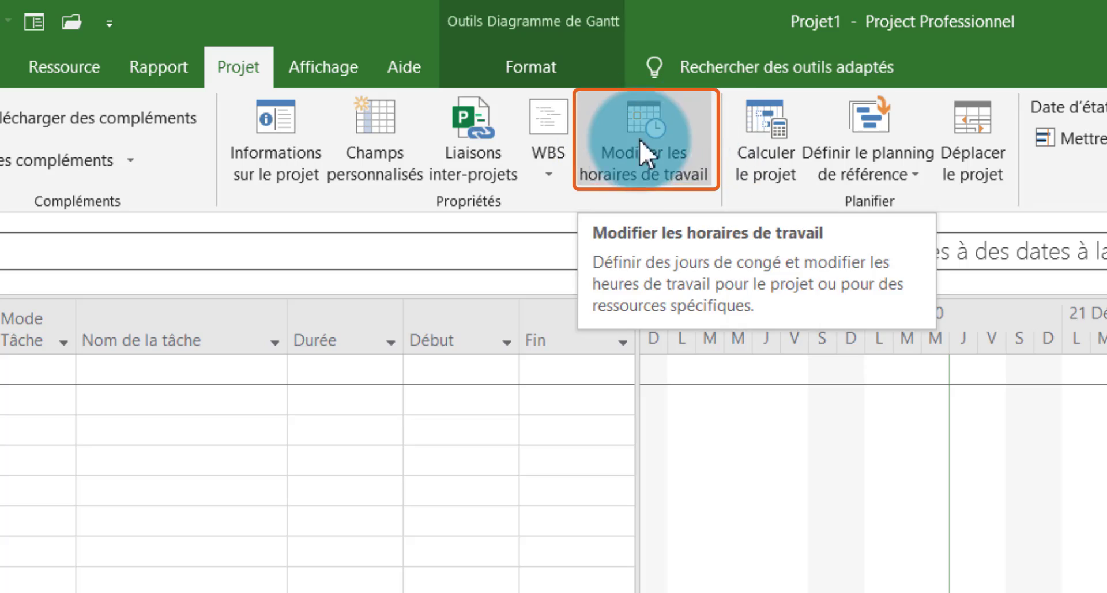
{"action": "left_click", "coordinate": [666, 126]}
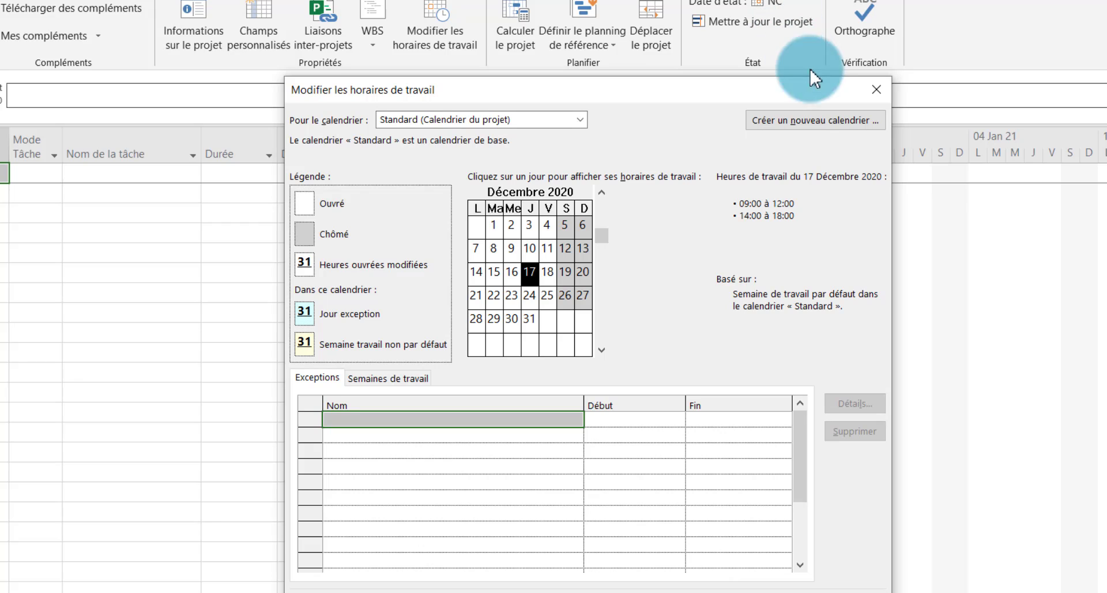
{"action": "left_click", "coordinate": [802, 116]}
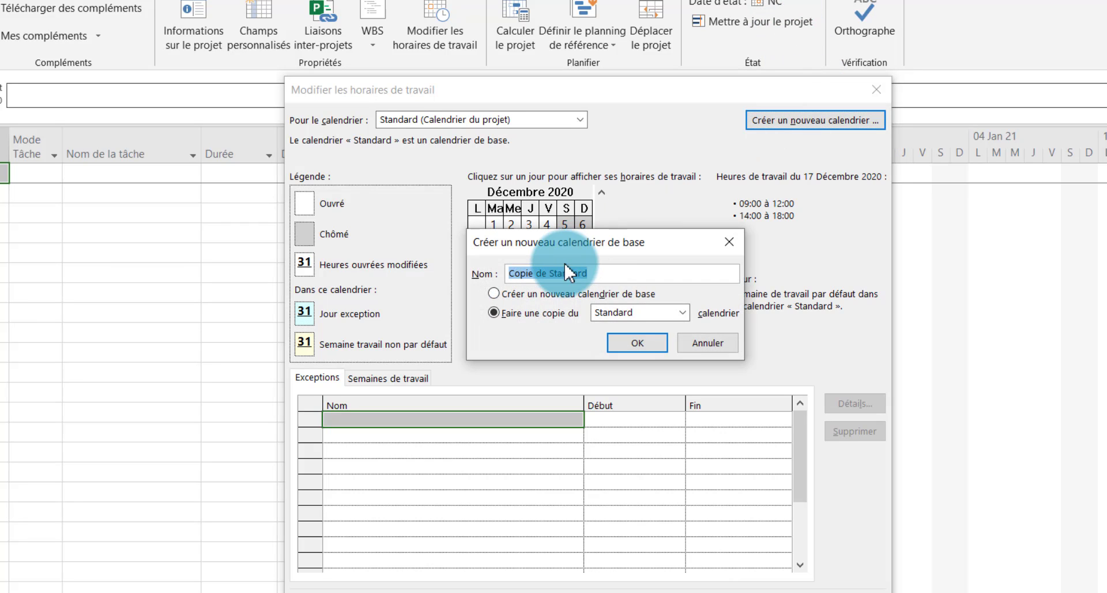
{"action": "type", "text": "Bâtiment"}
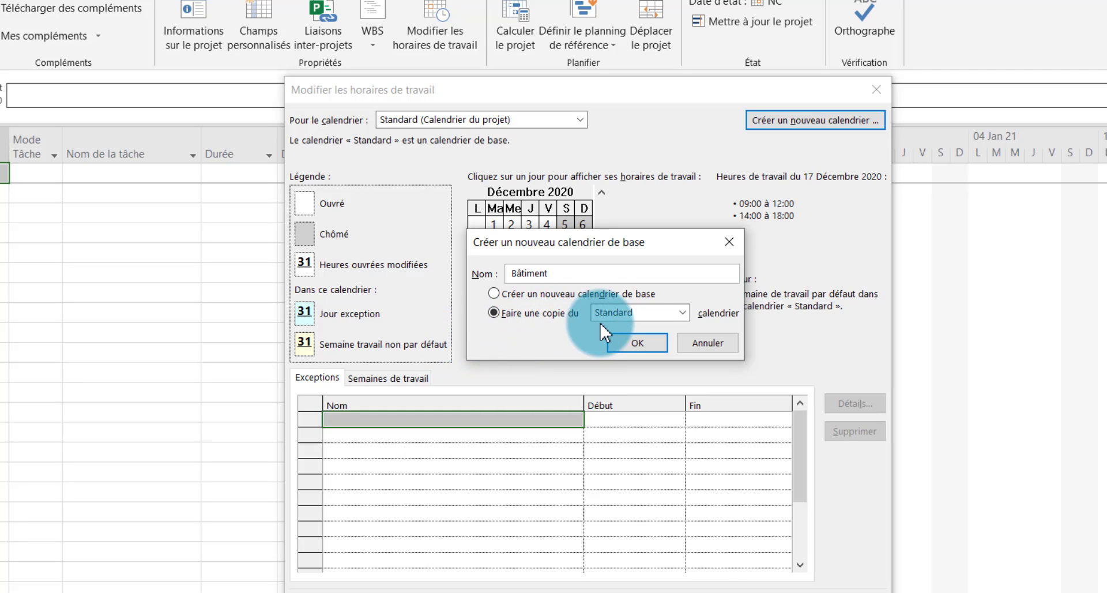
{"action": "left_click", "coordinate": [649, 340]}
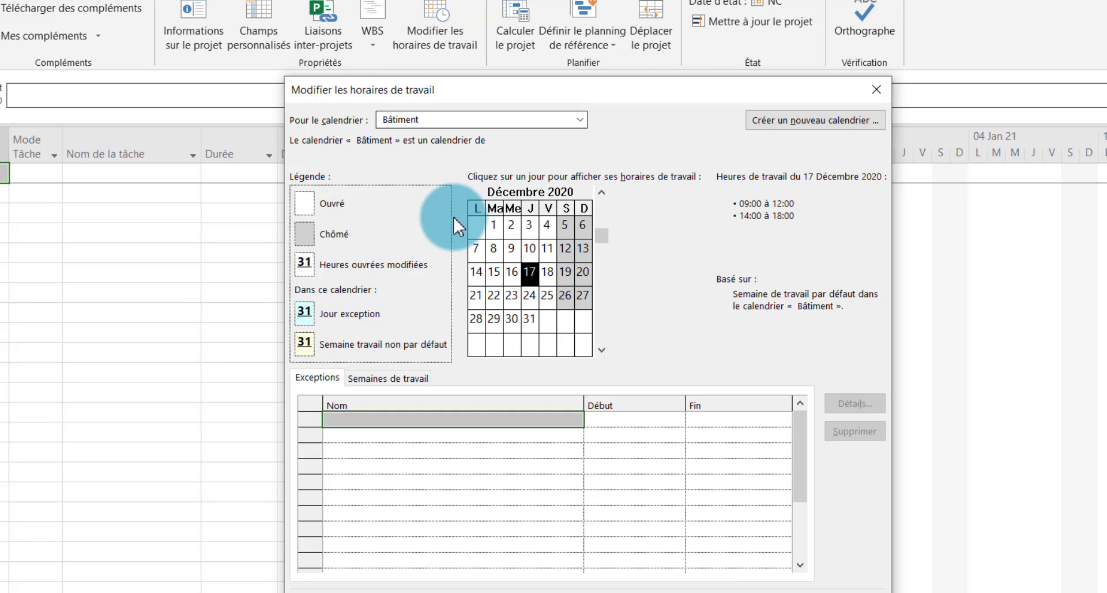
- Check the calendar's working hours and days off in the exercise PDF, returning to the working time settings
{"action": "mouse_move", "coordinate": [517, 326]}
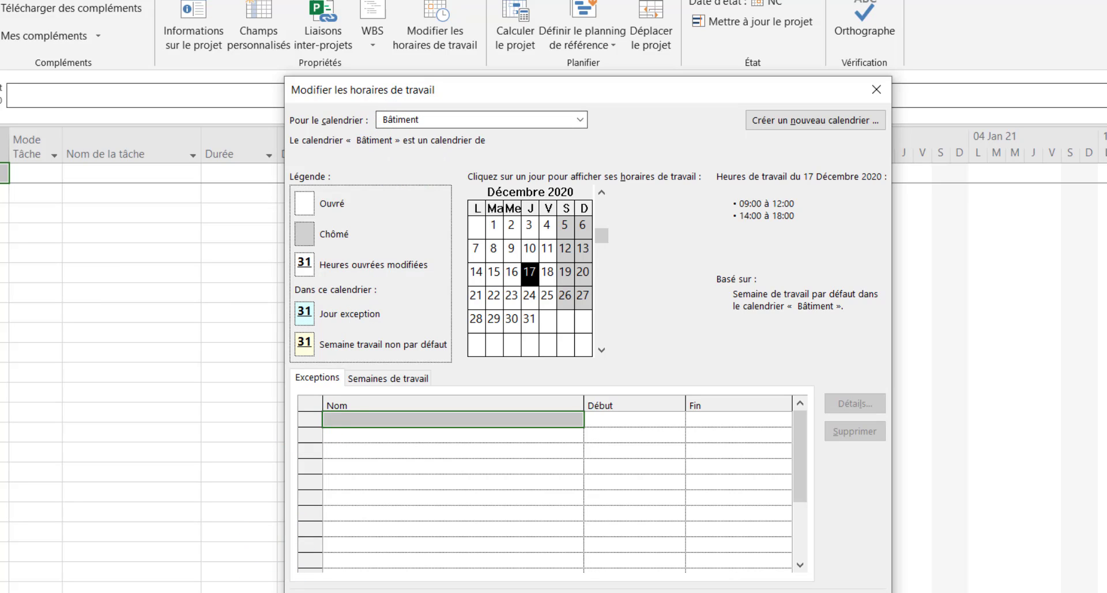
{"action": "left_click", "coordinate": [398, 592]}
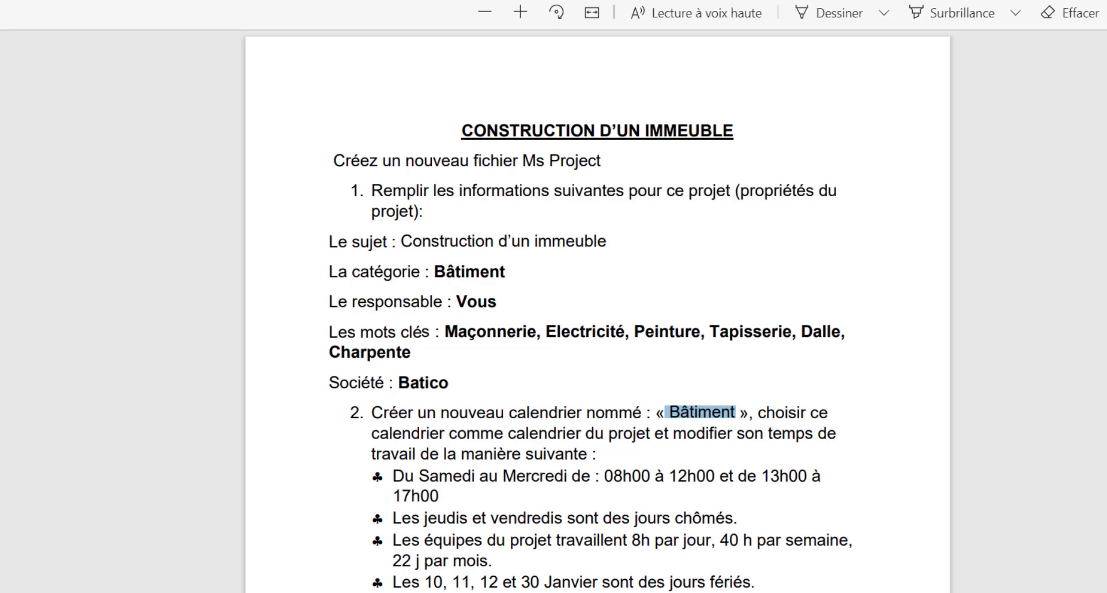
{"action": "key", "text": "alt+Tab"}
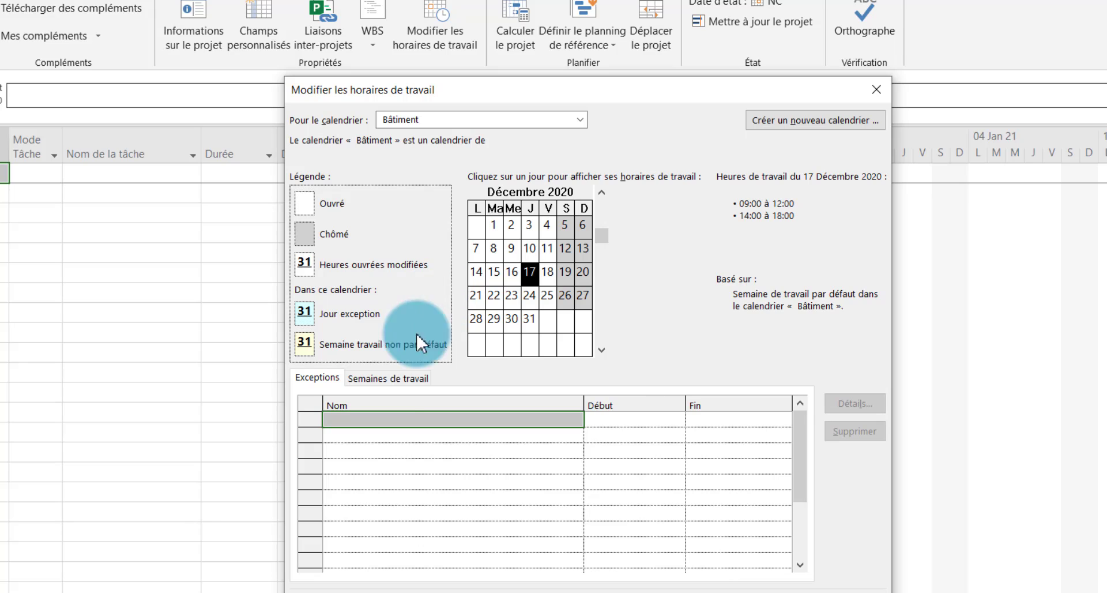
- Open the details of the Bâtiment calendar's default work week and enable specific working hours for Samedi through Mercredi
{"action": "left_click", "coordinate": [393, 381]}
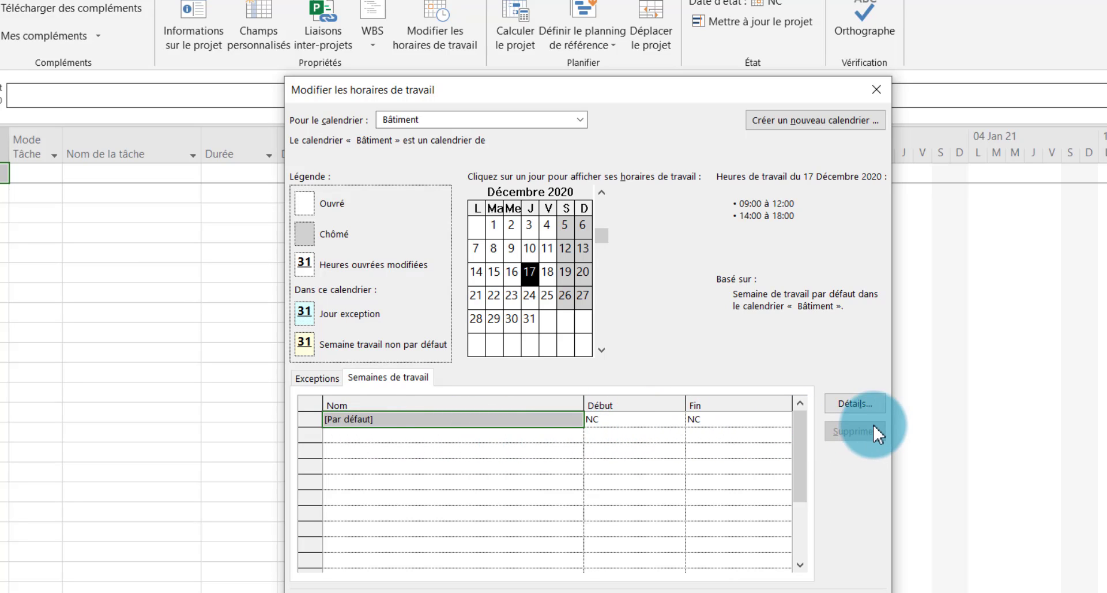
{"action": "left_click", "coordinate": [863, 402]}
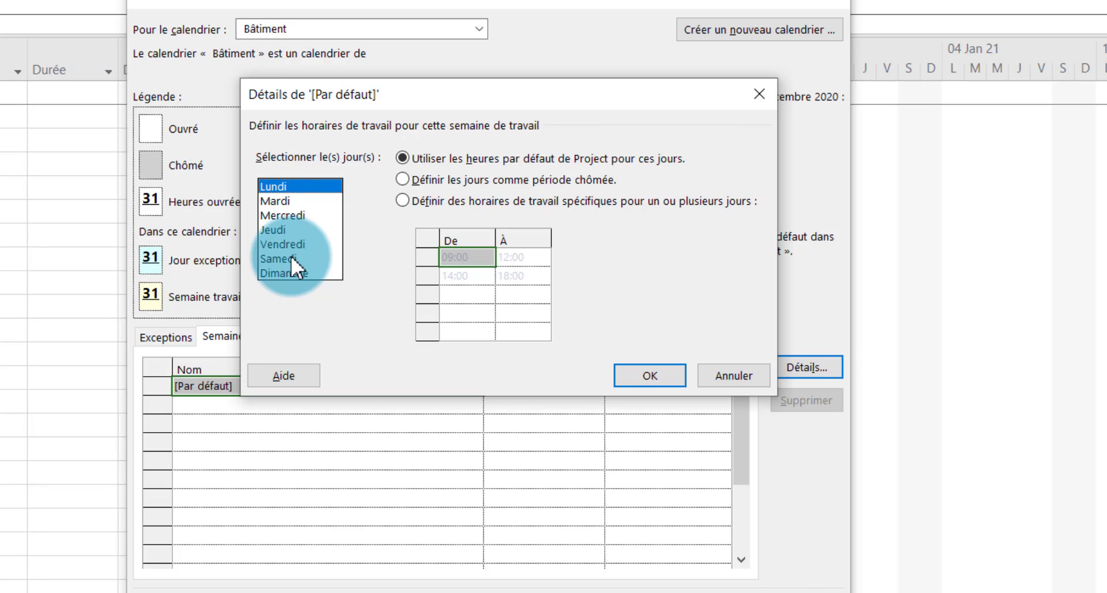
{"action": "left_click", "coordinate": [291, 257]}
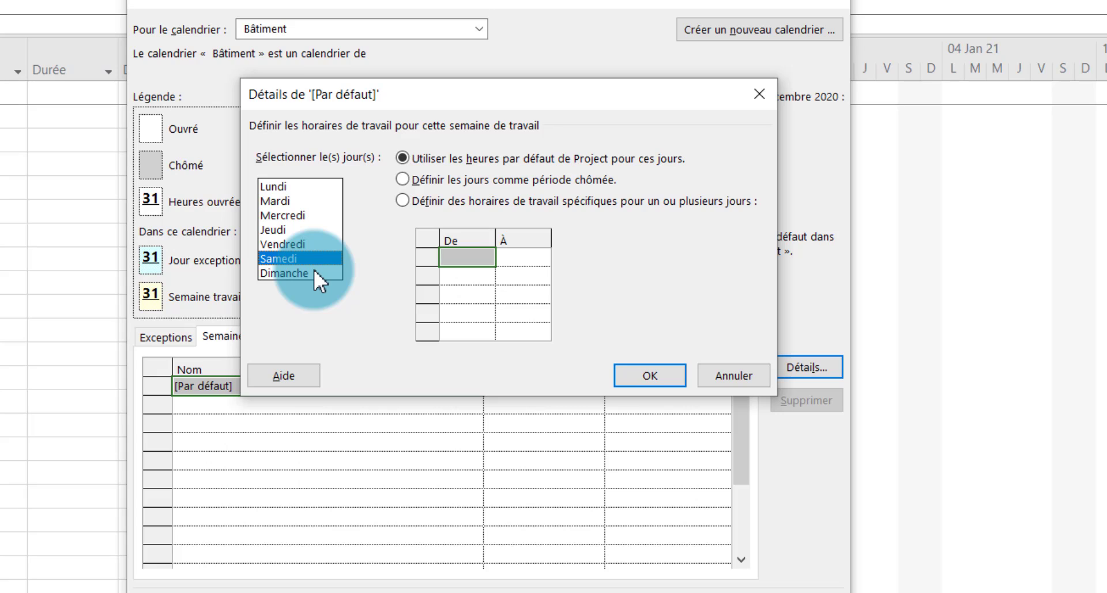
{"action": "left_click", "coordinate": [306, 275], "text": "ctrl"}
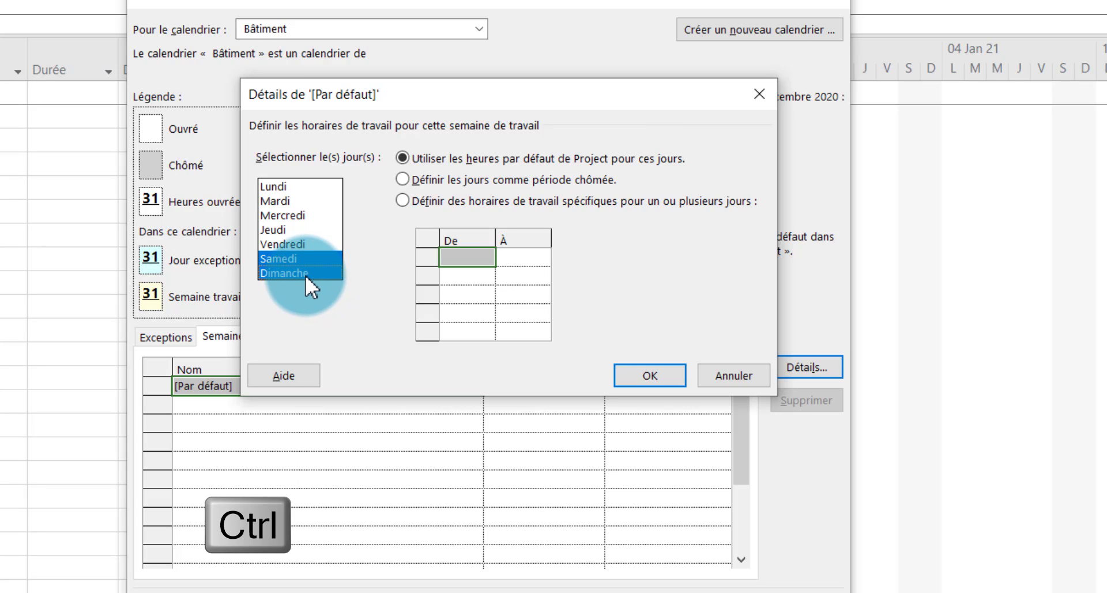
{"action": "left_click", "coordinate": [287, 185], "text": "ctrl"}
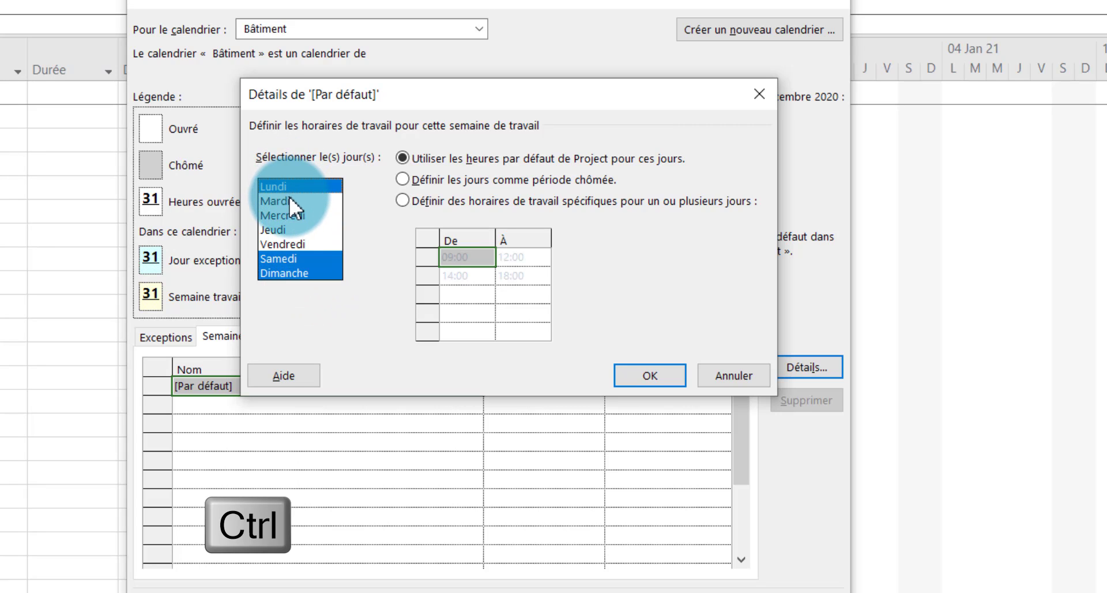
{"action": "left_click", "coordinate": [289, 199], "text": "ctrl"}
{"action": "left_click", "coordinate": [300, 213], "text": "ctrl"}
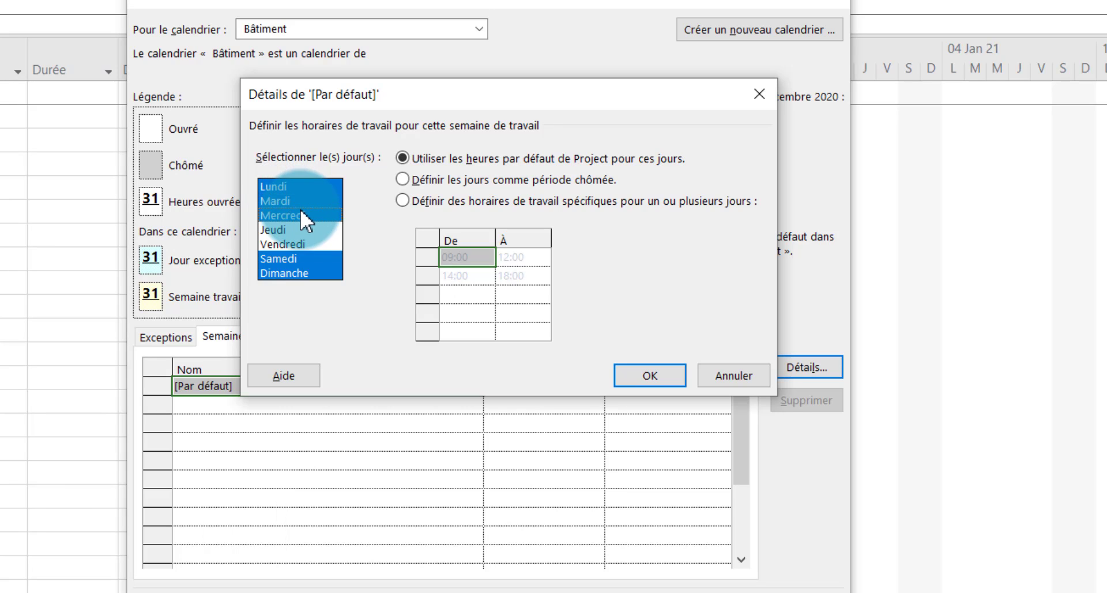
{"action": "left_click", "coordinate": [402, 200]}
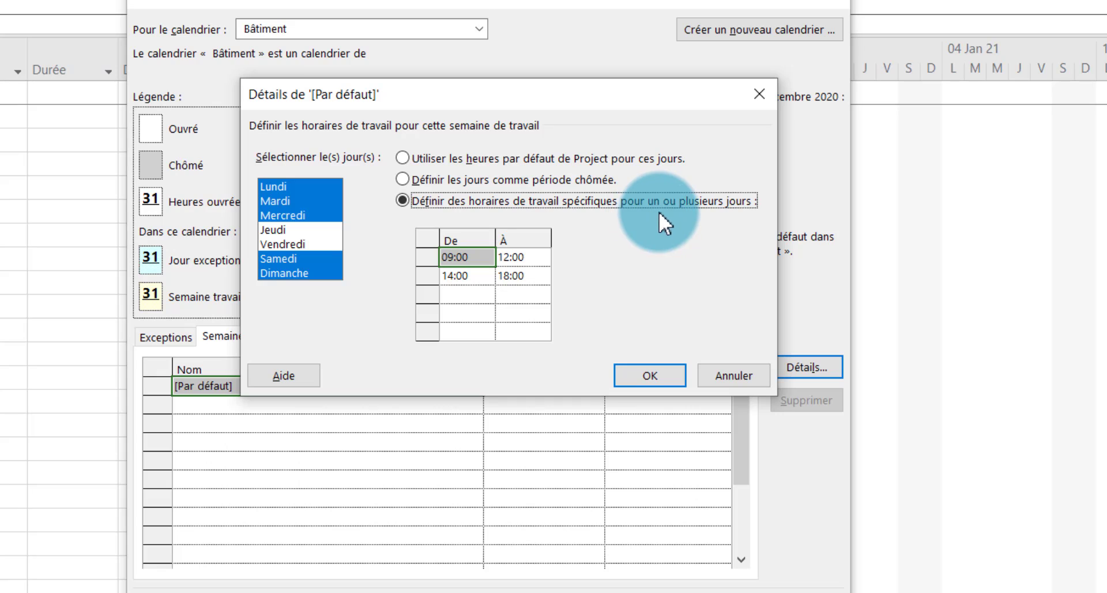
- Set the selected days' working hours to 08:00–12:00 and 13:00–17:00
{"action": "left_click", "coordinate": [466, 264]}
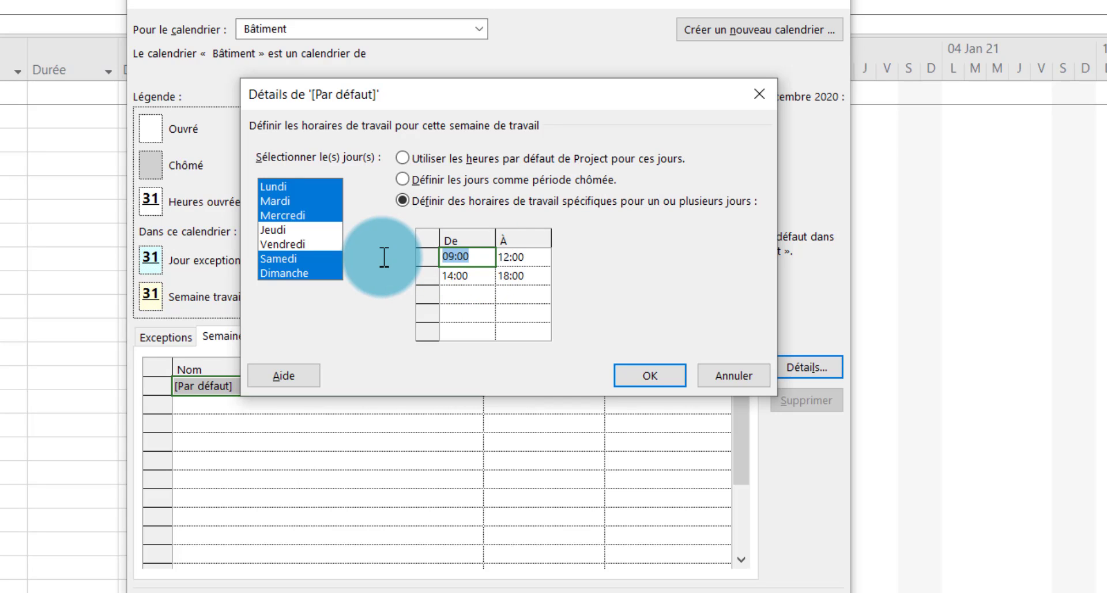
{"action": "type", "text": "8"}
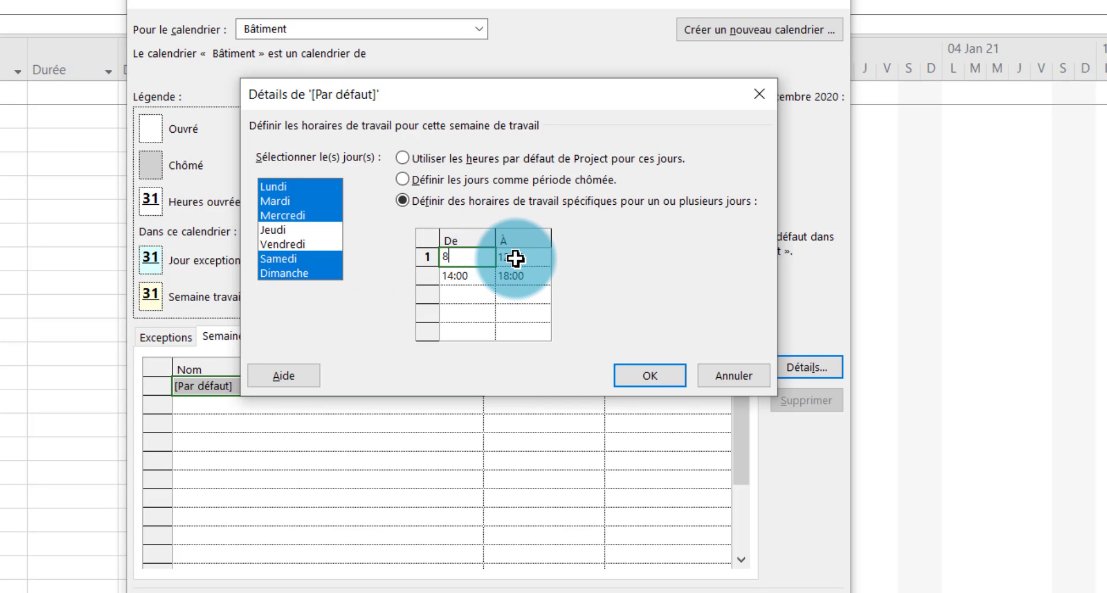
{"action": "left_click", "coordinate": [515, 258]}
{"action": "left_click", "coordinate": [471, 275]}
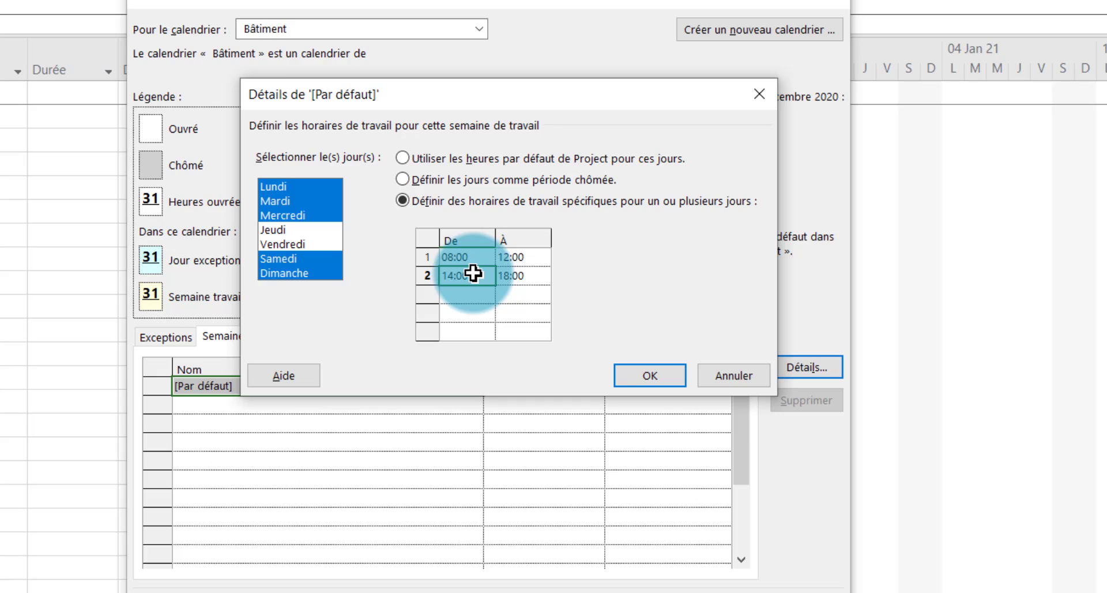
{"action": "type", "text": "13"}
{"action": "left_click", "coordinate": [524, 276]}
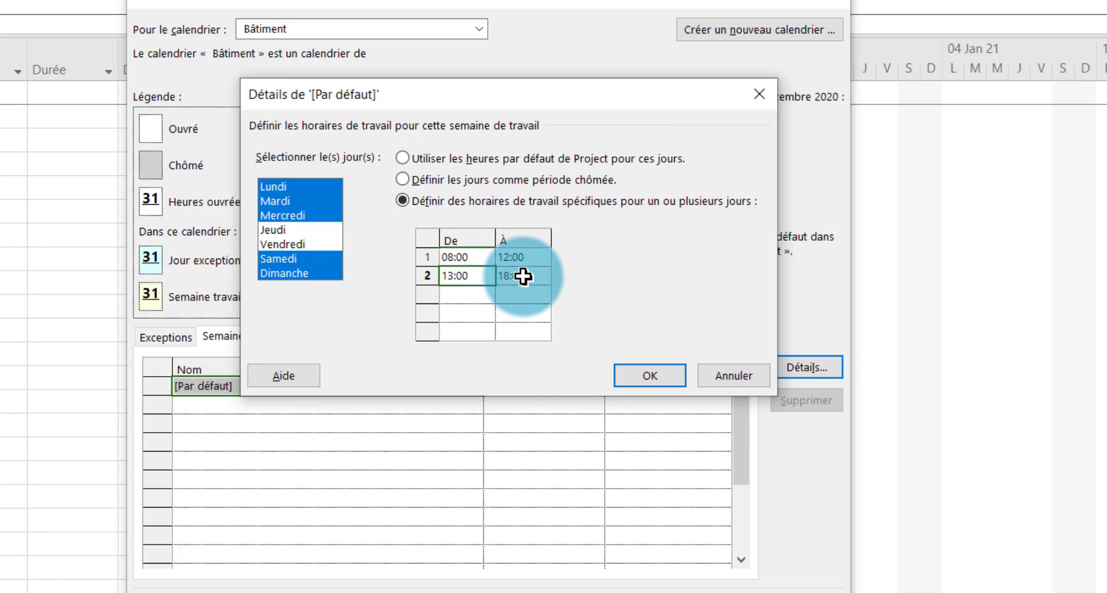
{"action": "type", "text": "17"}
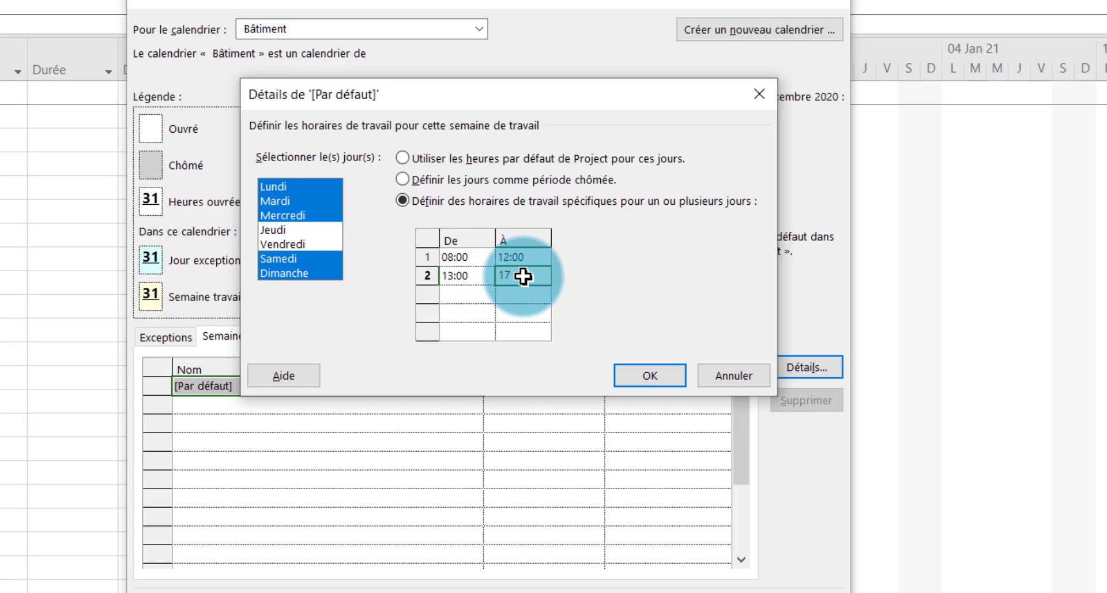
{"action": "left_click", "coordinate": [582, 271]}
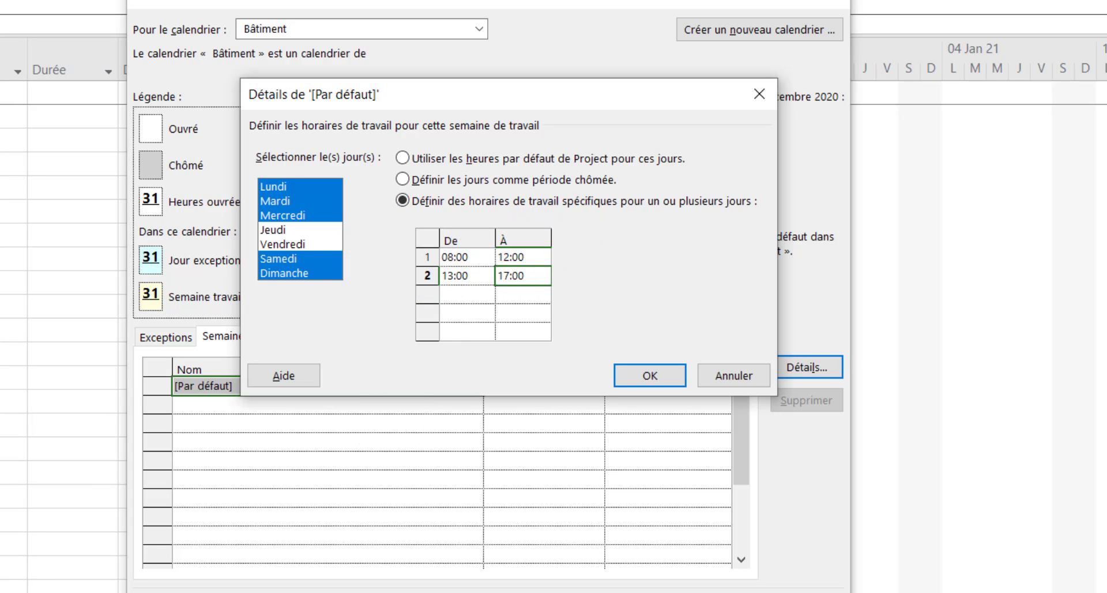
- Check the days off in the exercise PDF, define Jeudi and Vendredi as non-working days and confirm the work week details
{"action": "key", "text": "alt+Tab"}
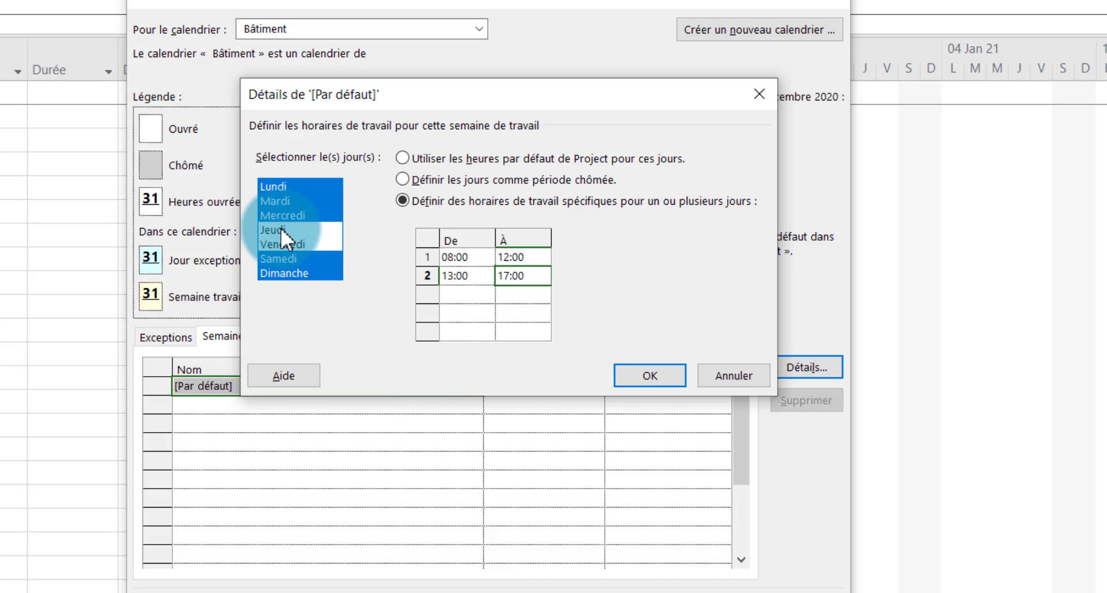
{"action": "left_click", "coordinate": [279, 229]}
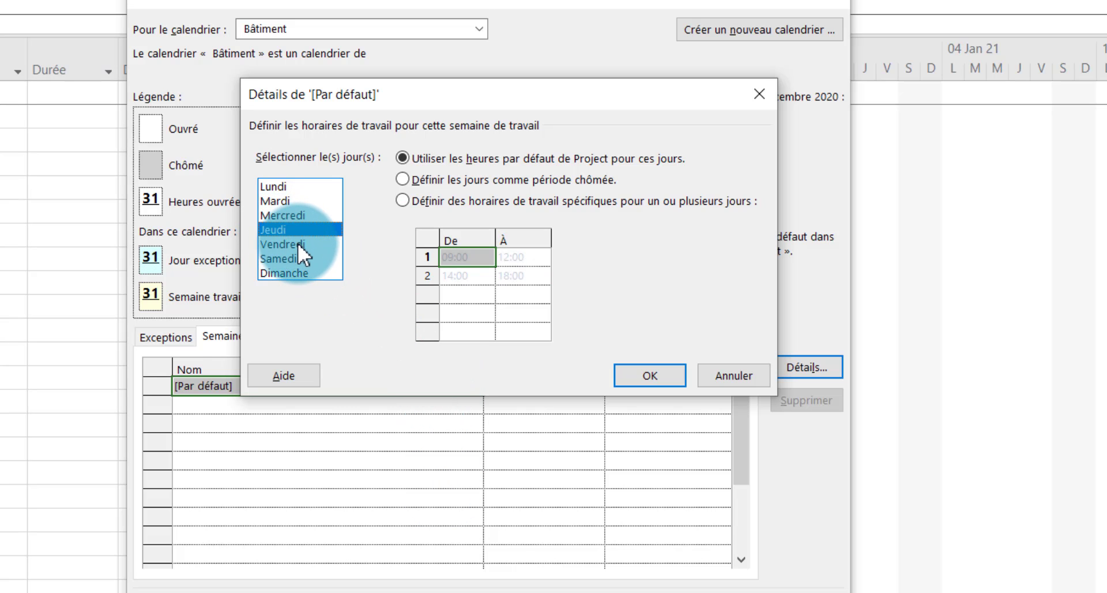
{"action": "left_click", "coordinate": [298, 243], "text": "ctrl"}
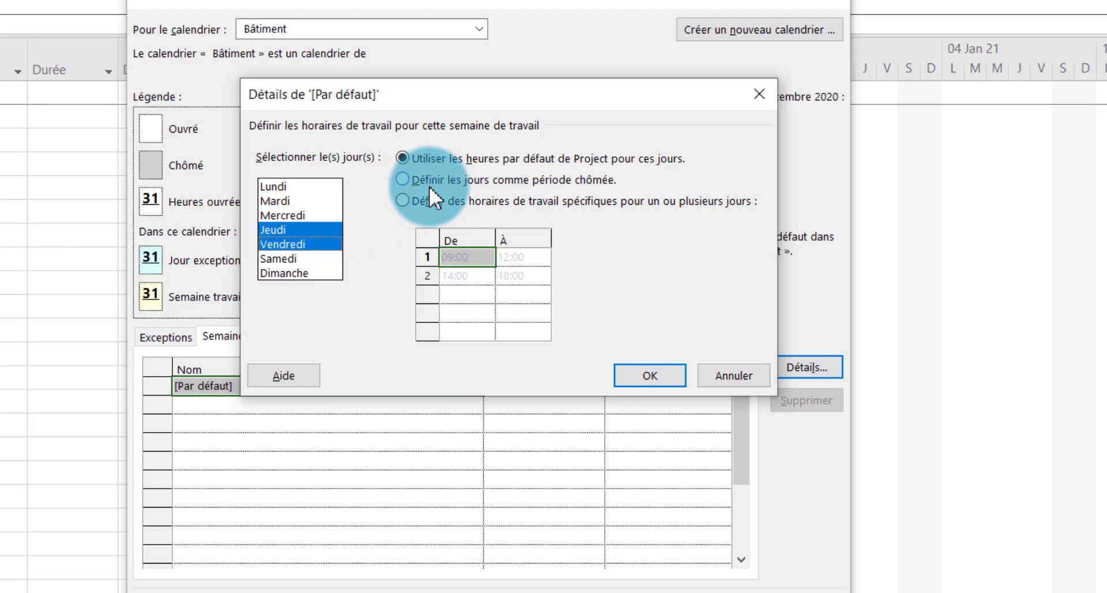
{"action": "left_click", "coordinate": [449, 181]}
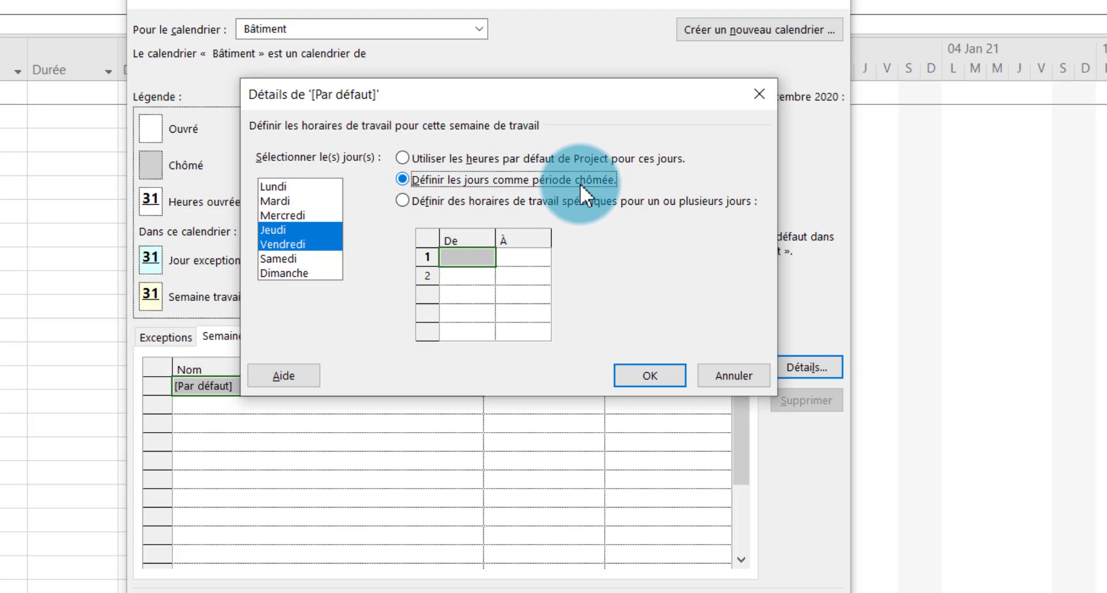
{"action": "left_click", "coordinate": [641, 365]}
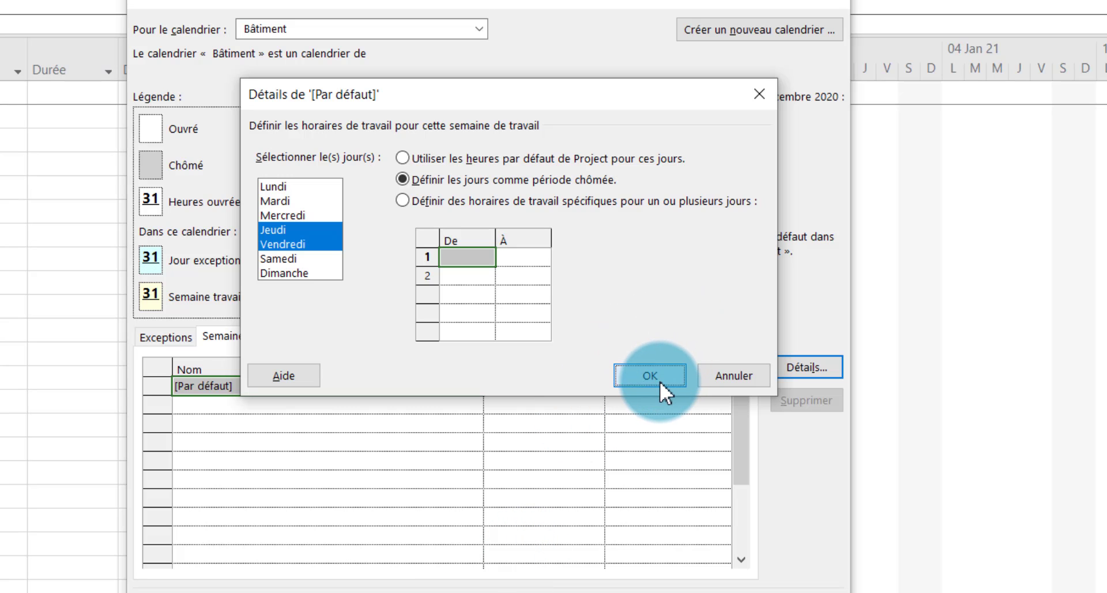
{"action": "left_click", "coordinate": [658, 377]}
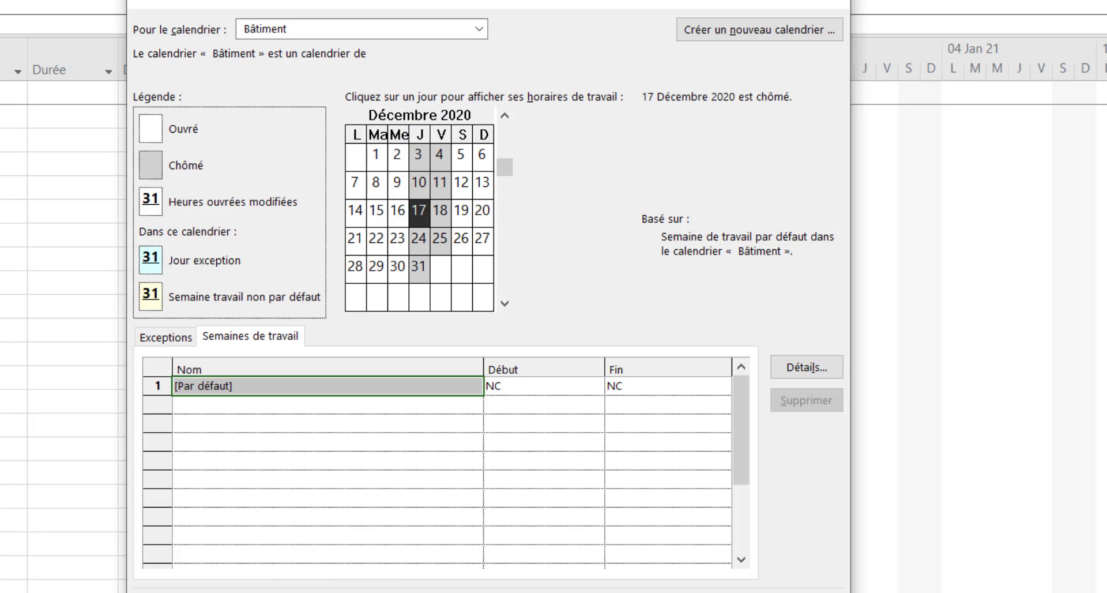
- Check the exercise PDF, then set the project's default start time to 08:00 and end time to 17:00 in the calendar options
{"action": "key", "text": "alt+Tab"}
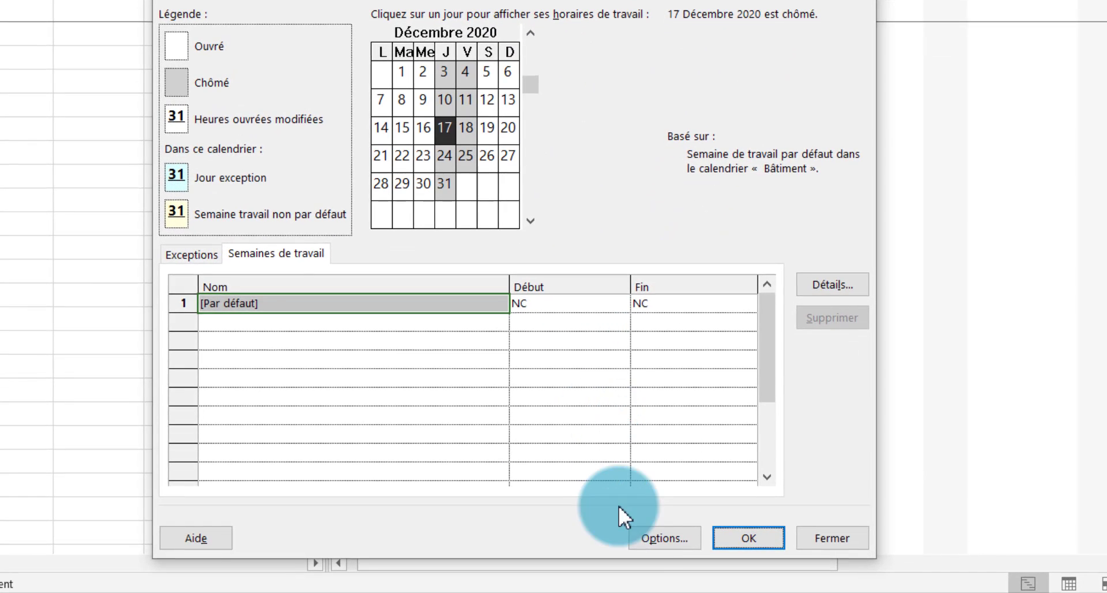
{"action": "left_click", "coordinate": [660, 539]}
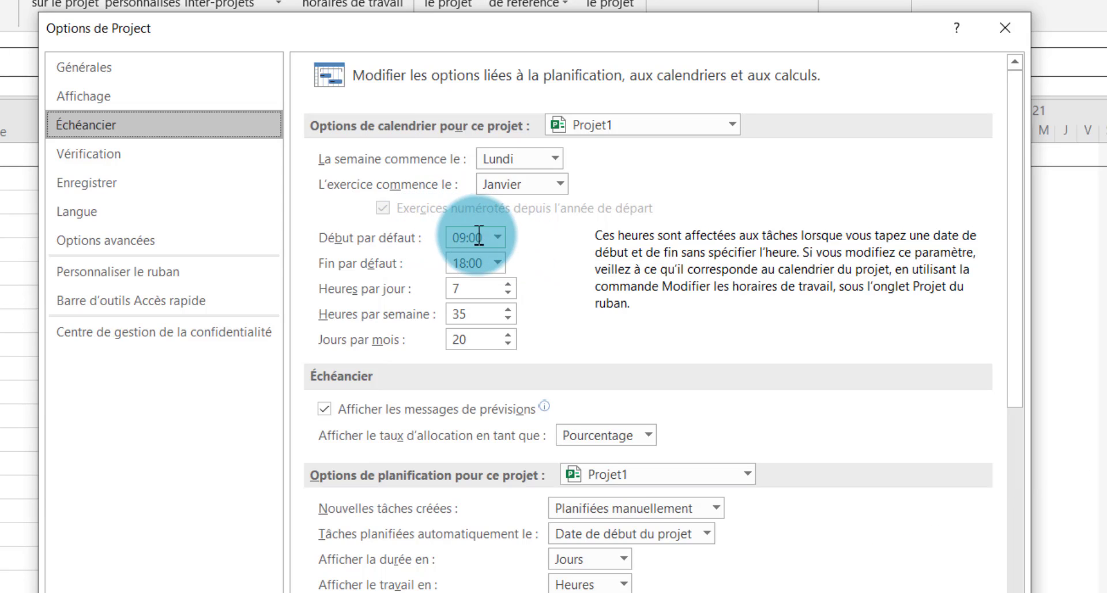
{"action": "left_click", "coordinate": [498, 237]}
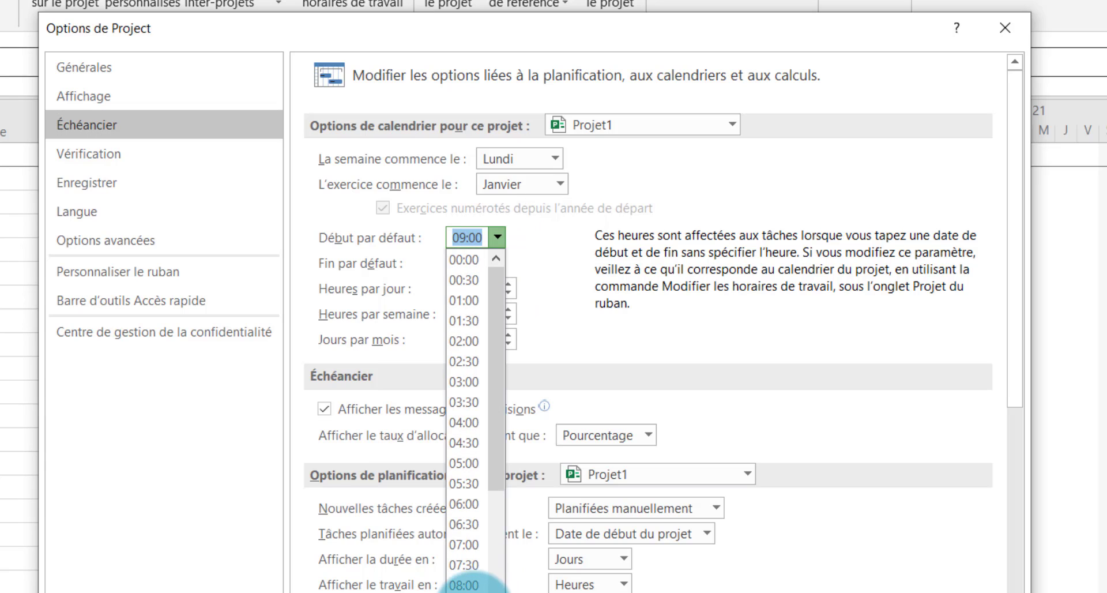
{"action": "left_click", "coordinate": [466, 584]}
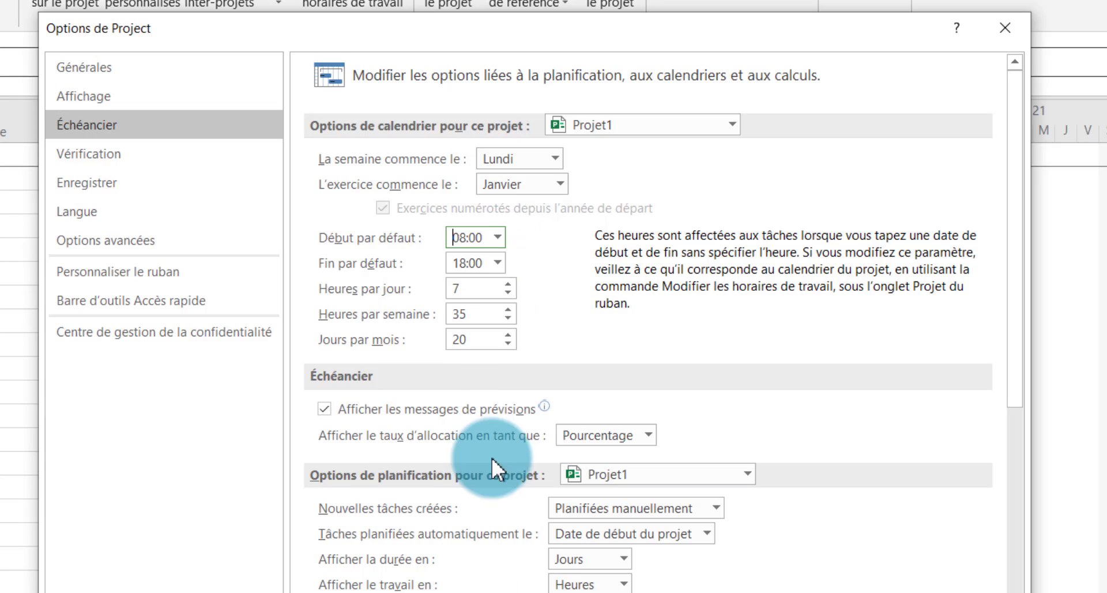
{"action": "left_click", "coordinate": [496, 263]}
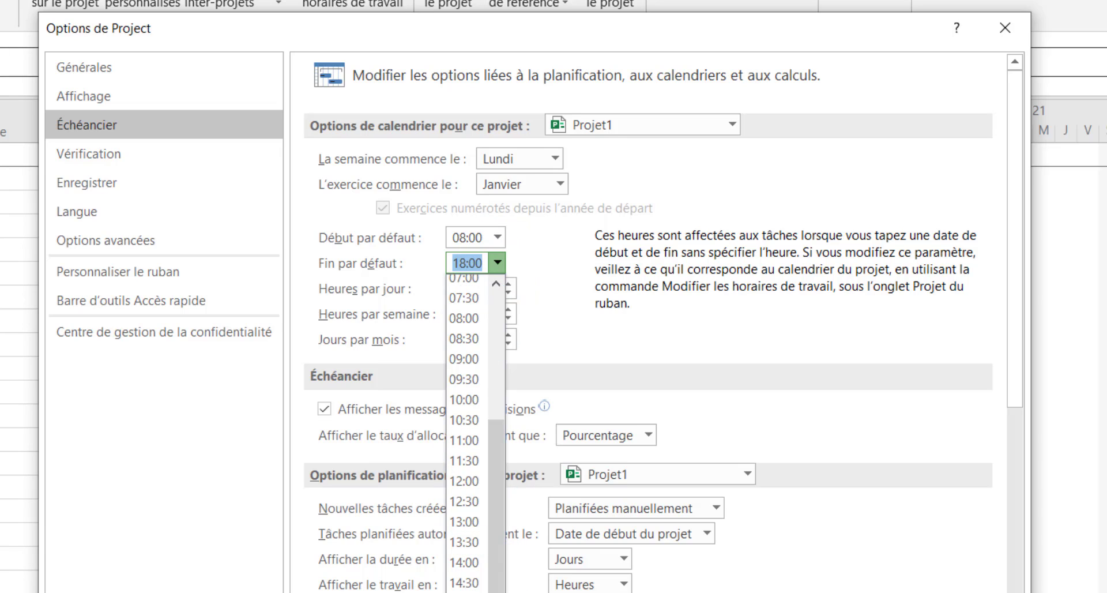
{"action": "key", "text": "Up"}
{"action": "key", "text": "Up"}
{"action": "key", "text": "Return"}
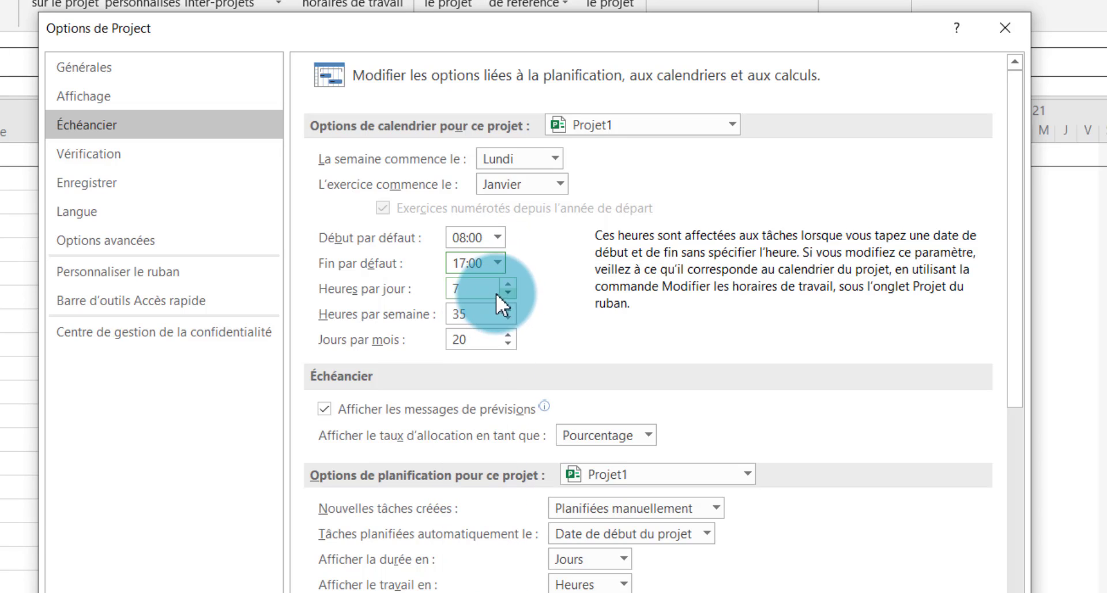
- Set 8 hours per day, 40 hours per week and 22 days per month, and apply the project options
{"action": "left_click", "coordinate": [507, 282]}
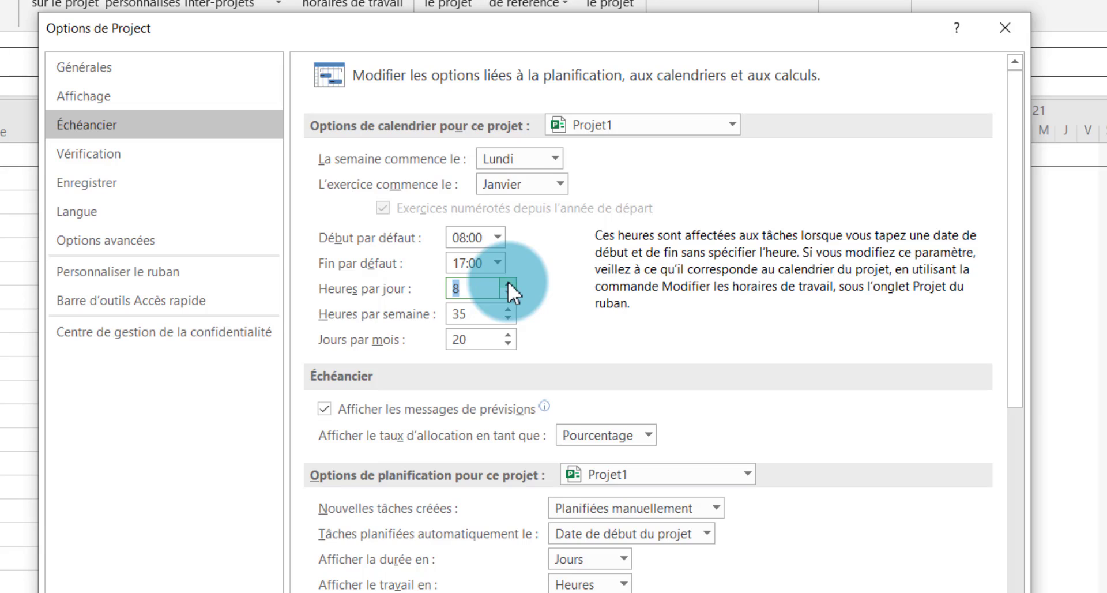
{"action": "left_click", "coordinate": [508, 309]}
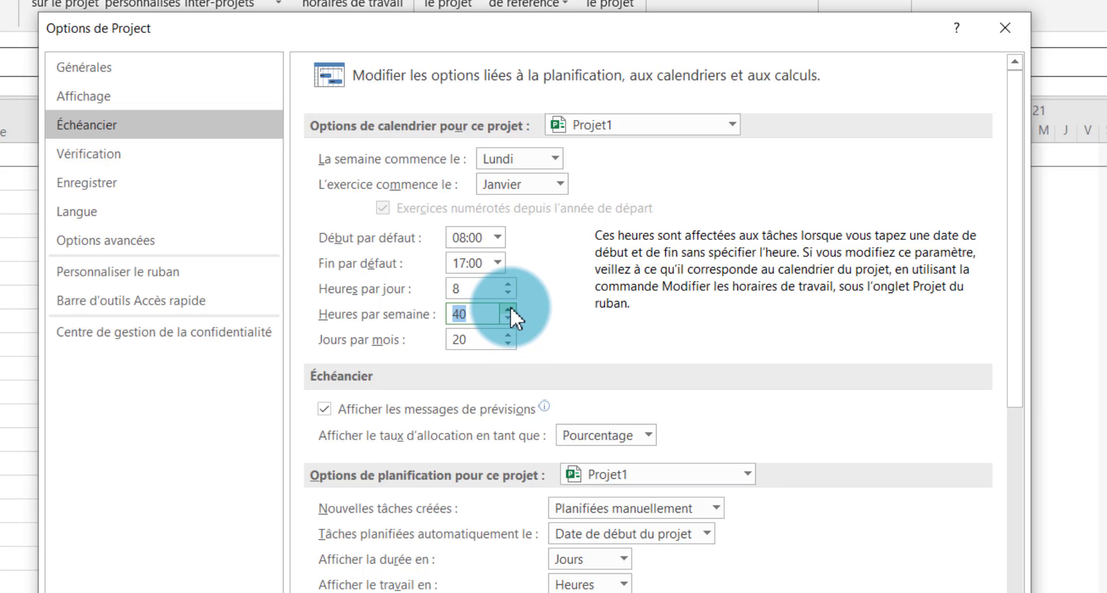
{"action": "left_click", "coordinate": [509, 309]}
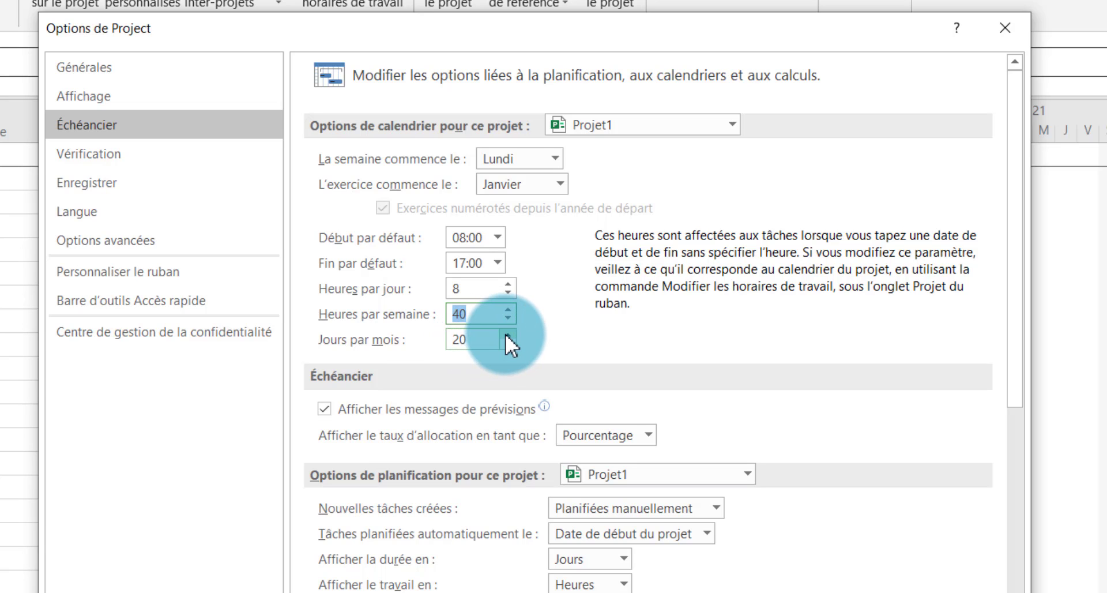
{"action": "left_click", "coordinate": [507, 334]}
{"action": "left_click", "coordinate": [508, 335]}
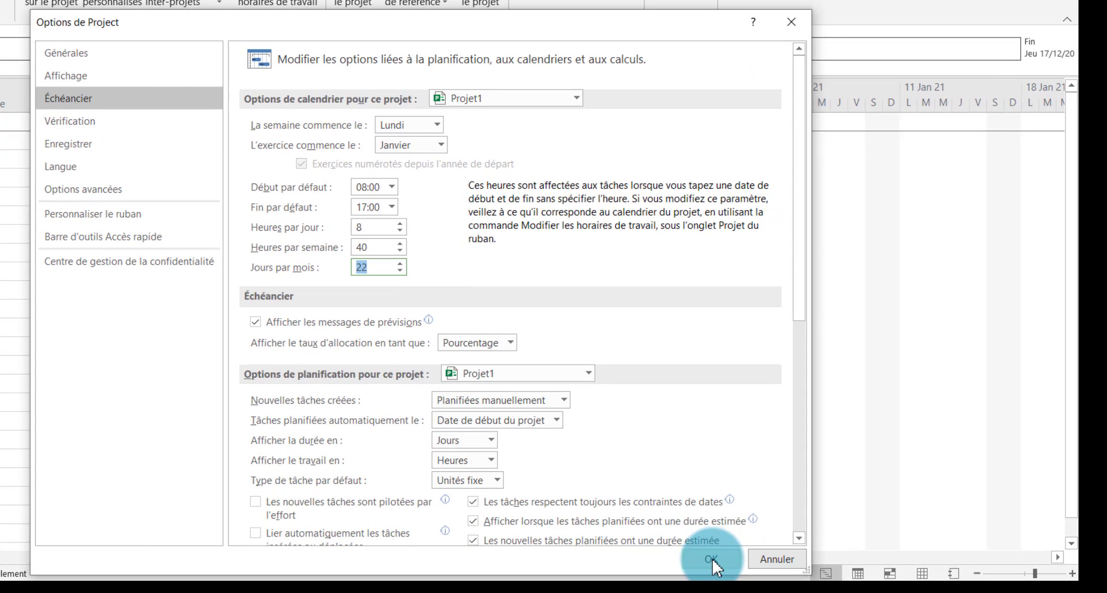
{"action": "left_click", "coordinate": [712, 558]}
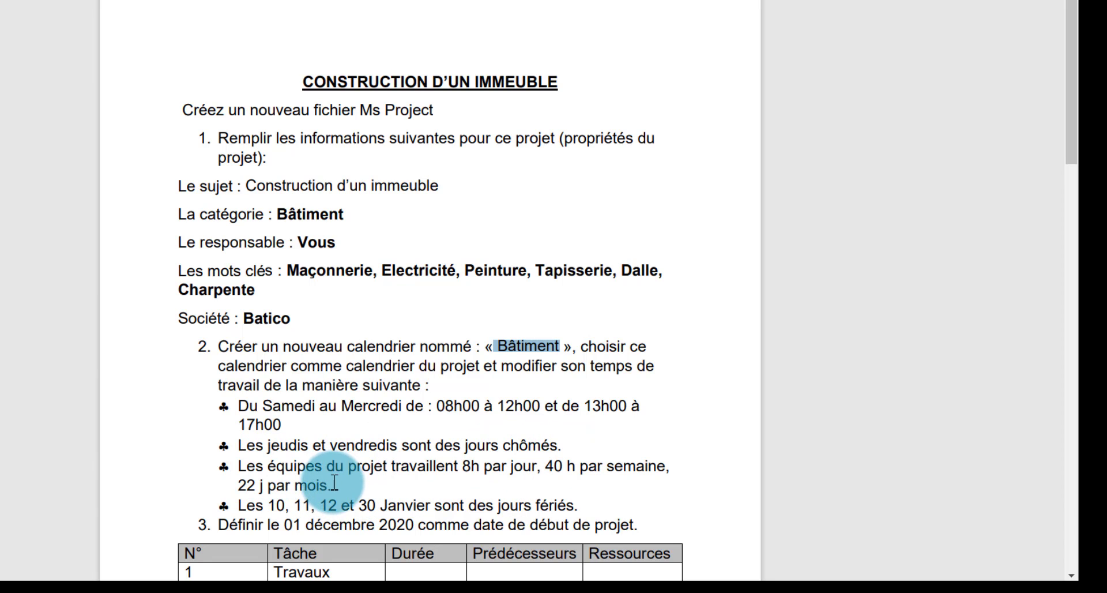
- Review the working-time requirements in the exercise PDF and inspect 10, 11 and 12 January 2021 in the Bâtiment calendar
{"action": "triple_click", "coordinate": [219, 470]}
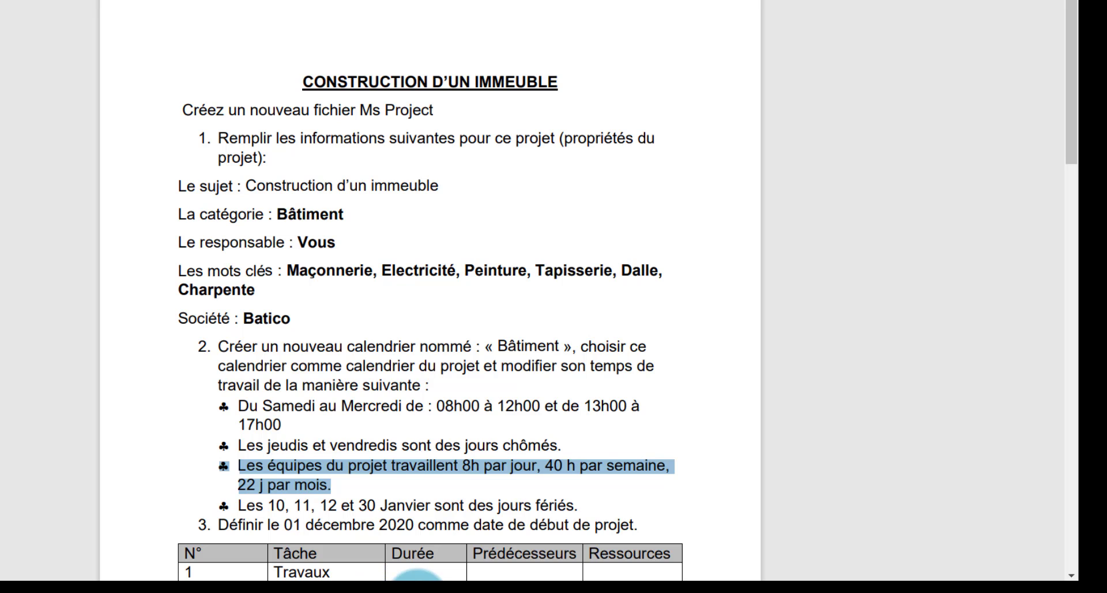
{"action": "left_click", "coordinate": [402, 592]}
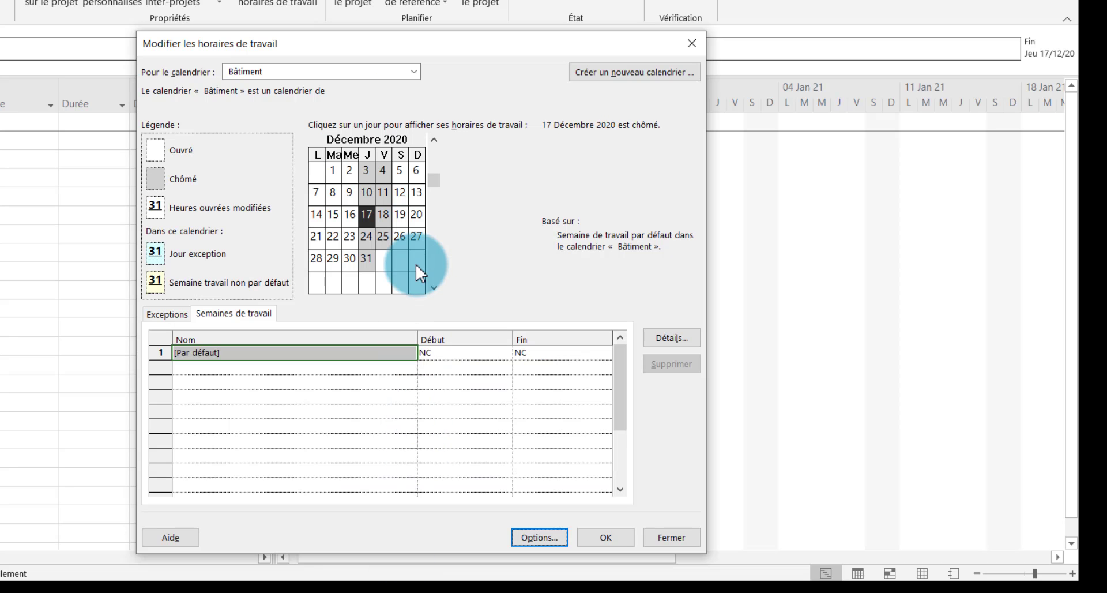
{"action": "left_click", "coordinate": [435, 287]}
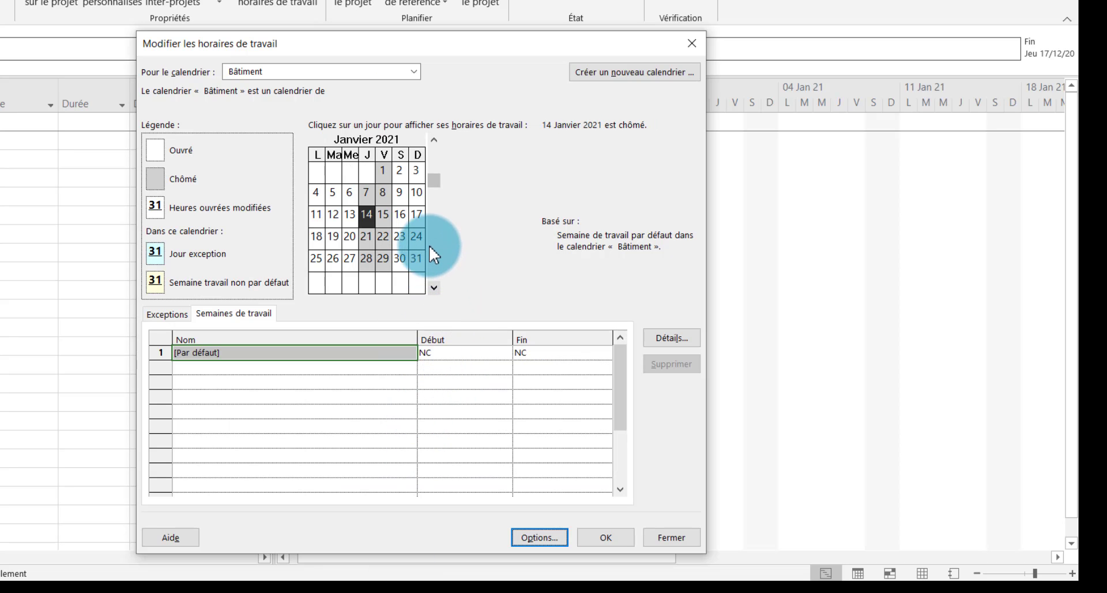
{"action": "left_click", "coordinate": [418, 191]}
{"action": "left_click", "coordinate": [314, 219]}
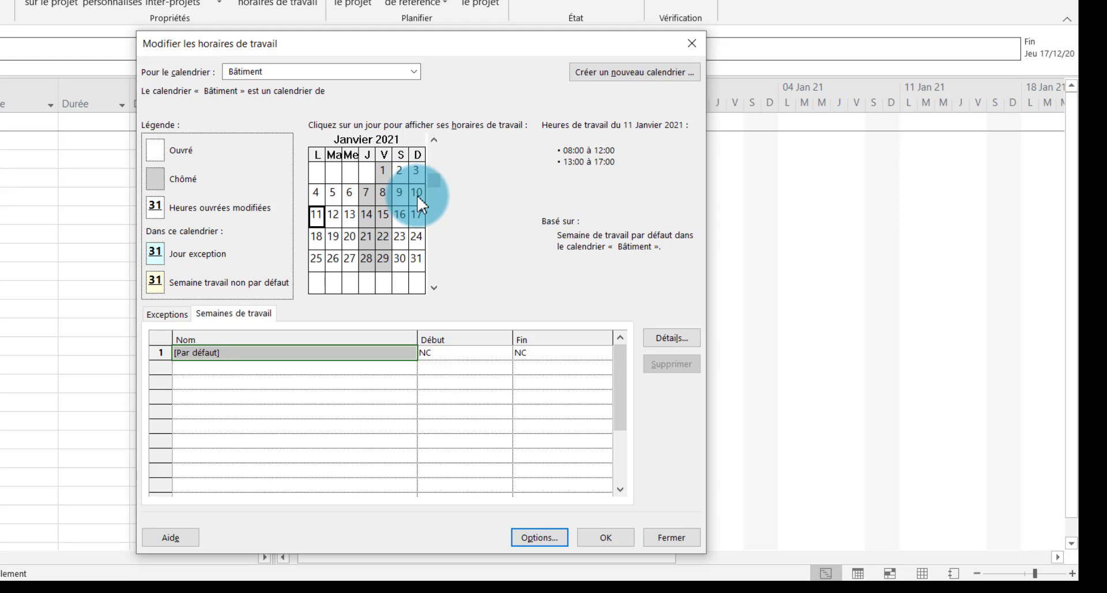
{"action": "left_click", "coordinate": [417, 195]}
{"action": "left_click", "coordinate": [316, 216]}
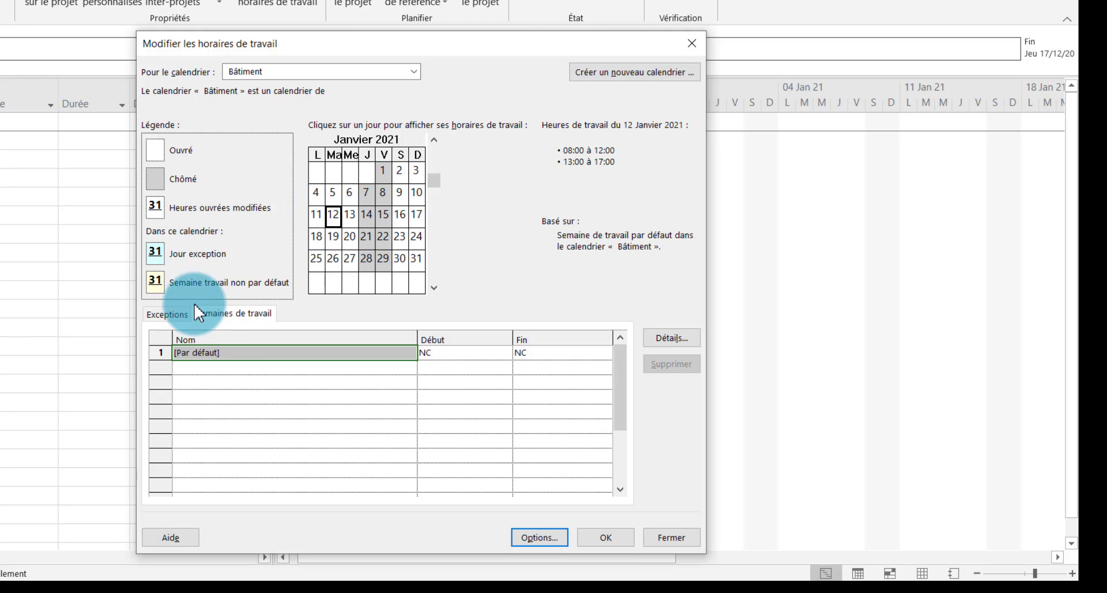
- Add a non-working exception named Période chomé1 to the Bâtiment calendar, running from 10/01/2021 to 12/01/2021
{"action": "left_click", "coordinate": [168, 315]}
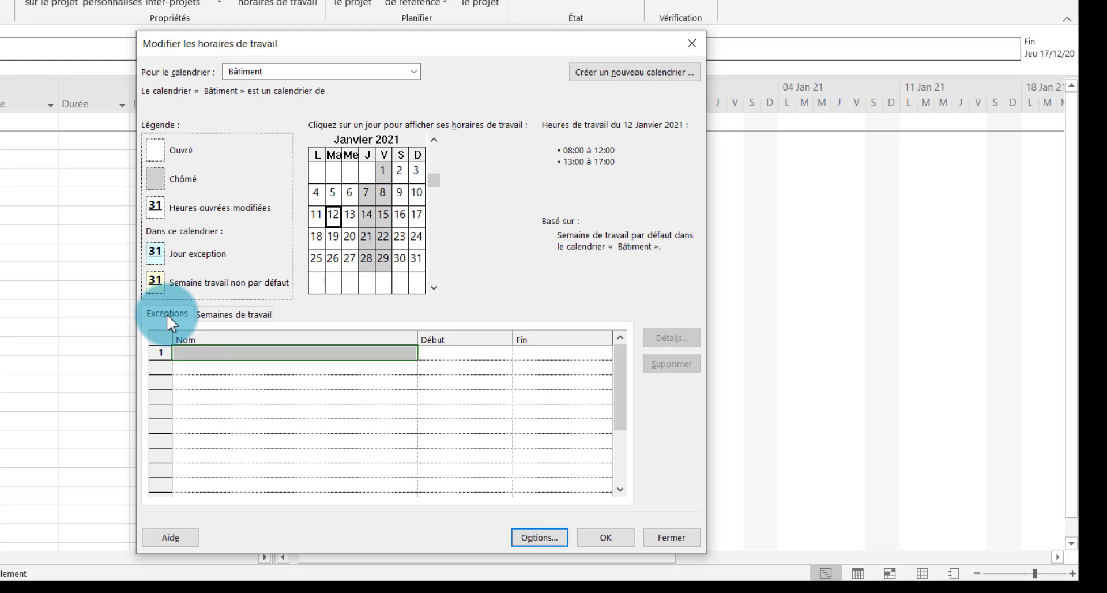
{"action": "left_click", "coordinate": [417, 190]}
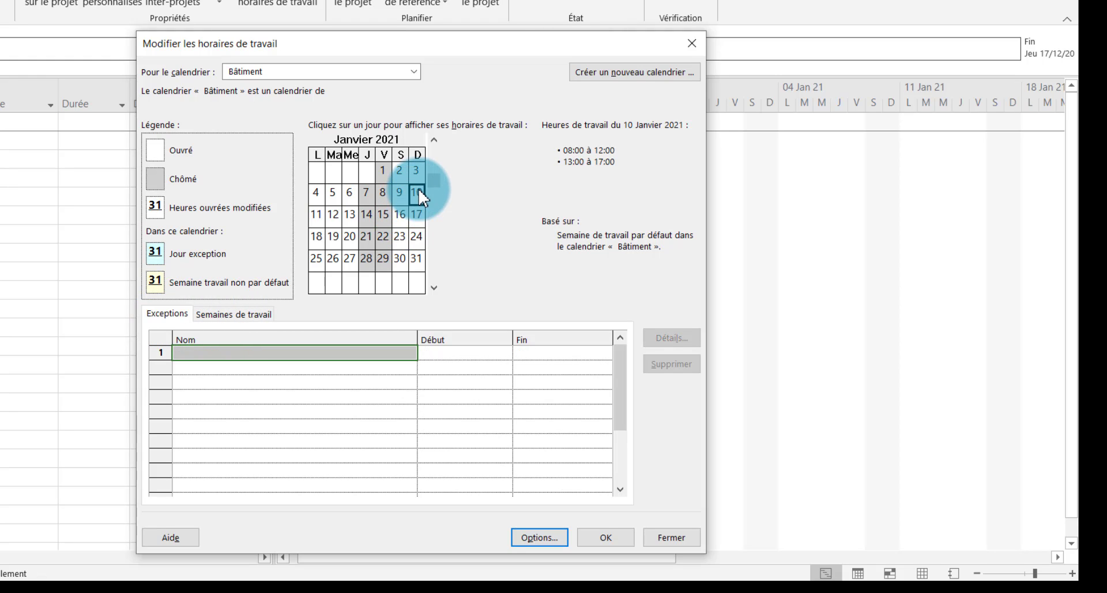
{"action": "left_click", "coordinate": [318, 215]}
{"action": "left_click", "coordinate": [333, 220]}
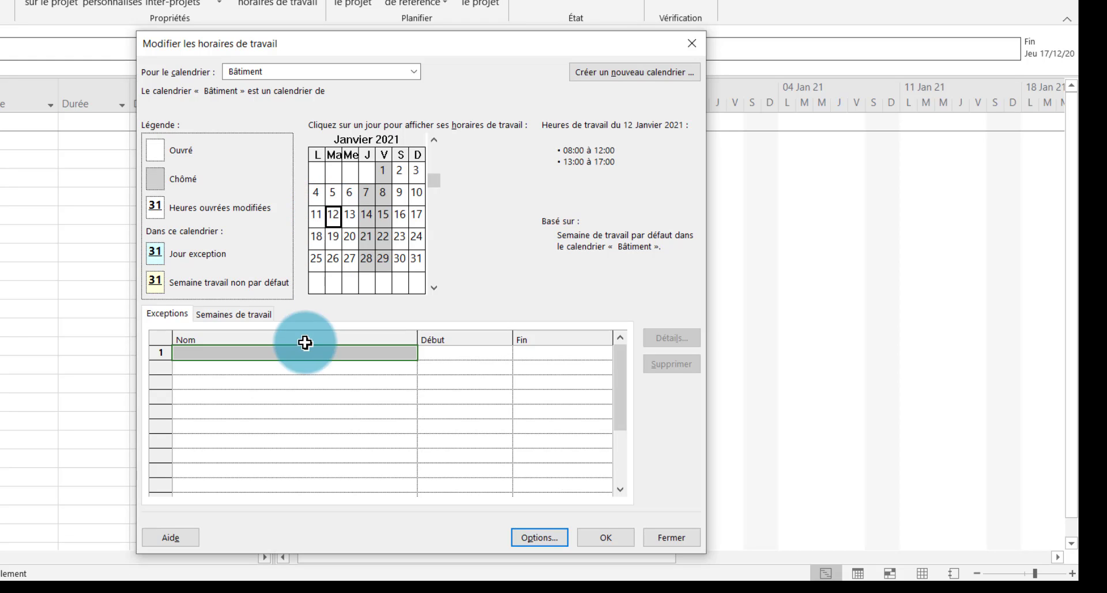
{"action": "left_click", "coordinate": [270, 353]}
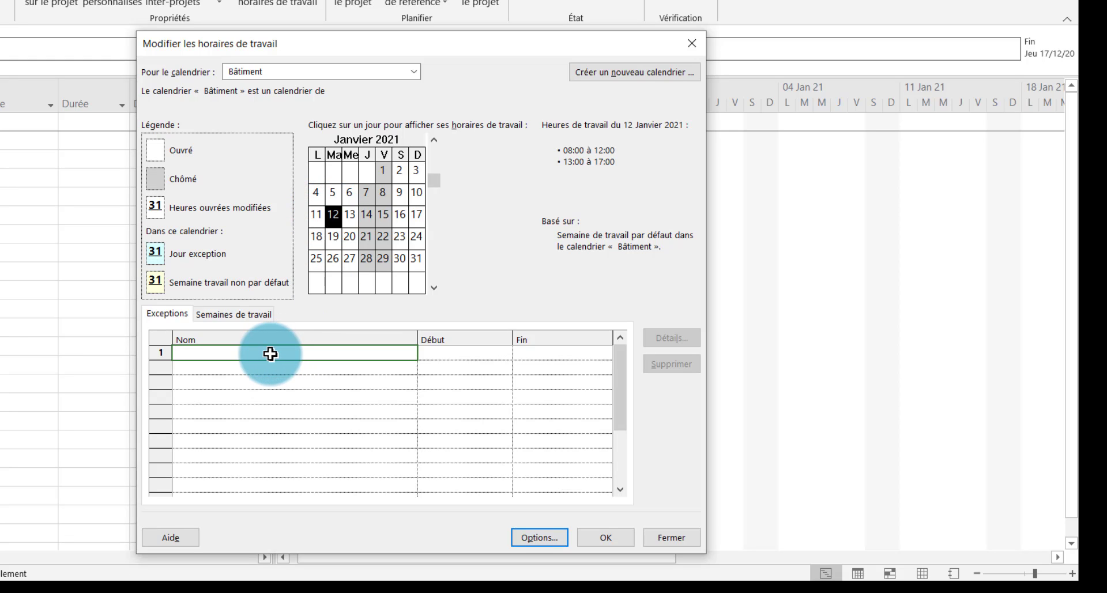
{"action": "type", "text": "Période choomé1"}
{"action": "left_click", "coordinate": [482, 354]}
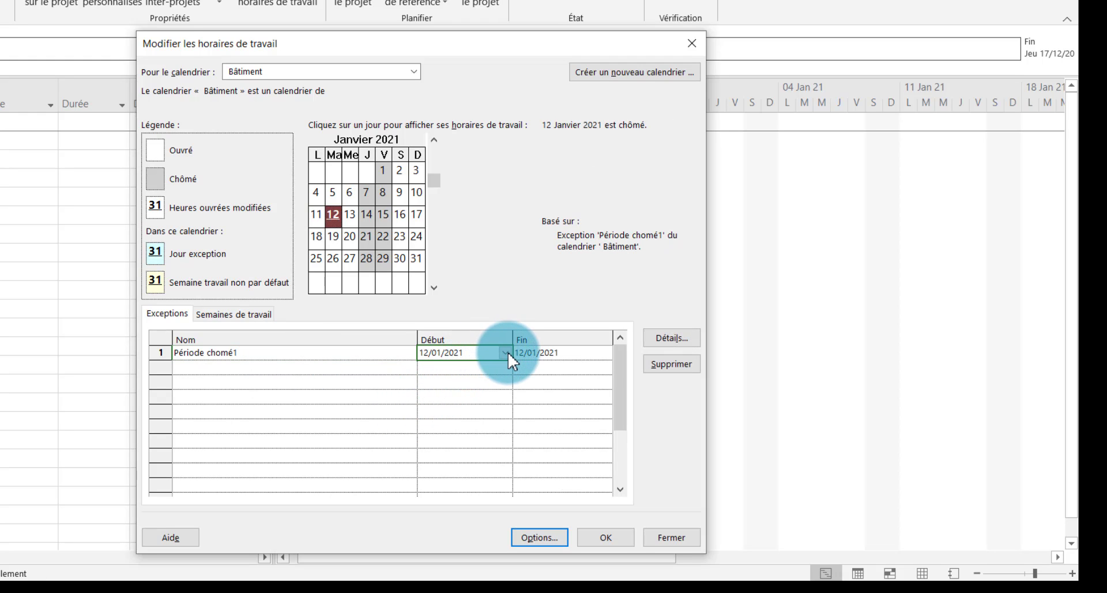
{"action": "left_click", "coordinate": [506, 353]}
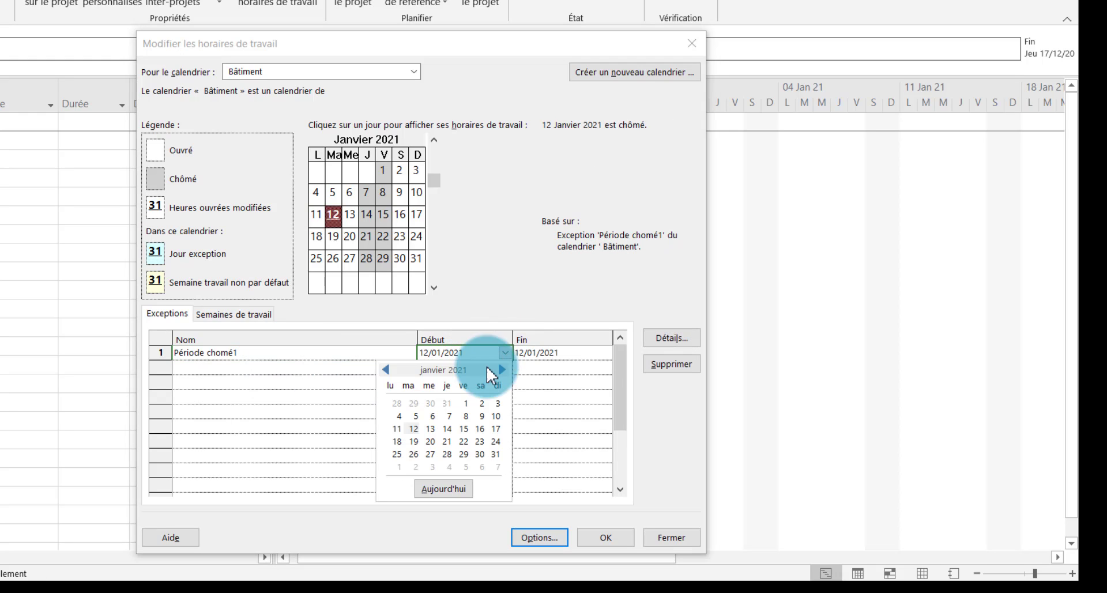
{"action": "left_click", "coordinate": [496, 416]}
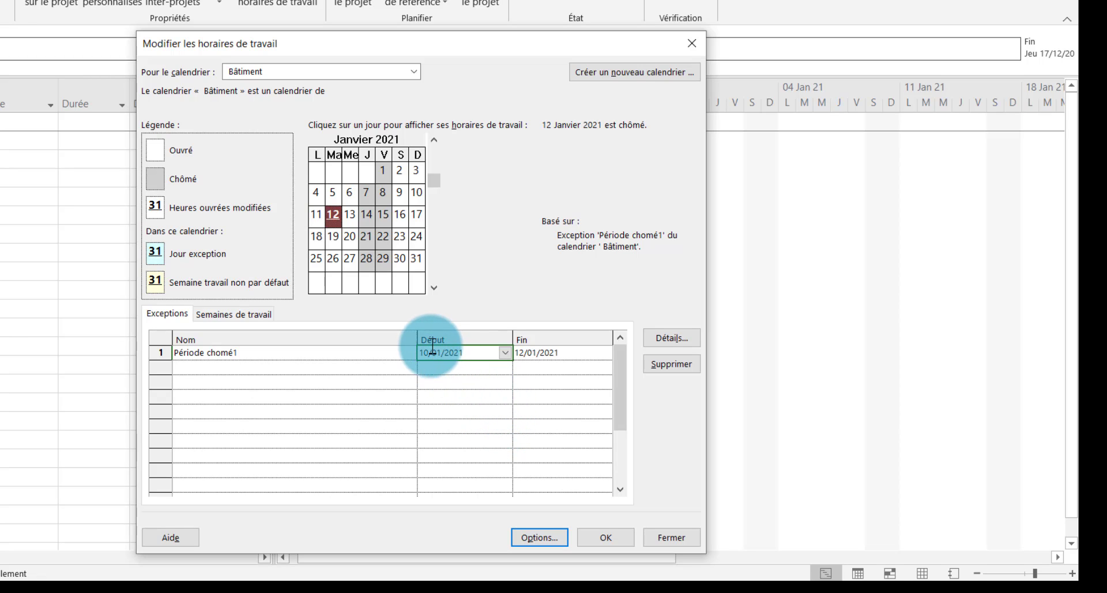
{"action": "left_click", "coordinate": [579, 353]}
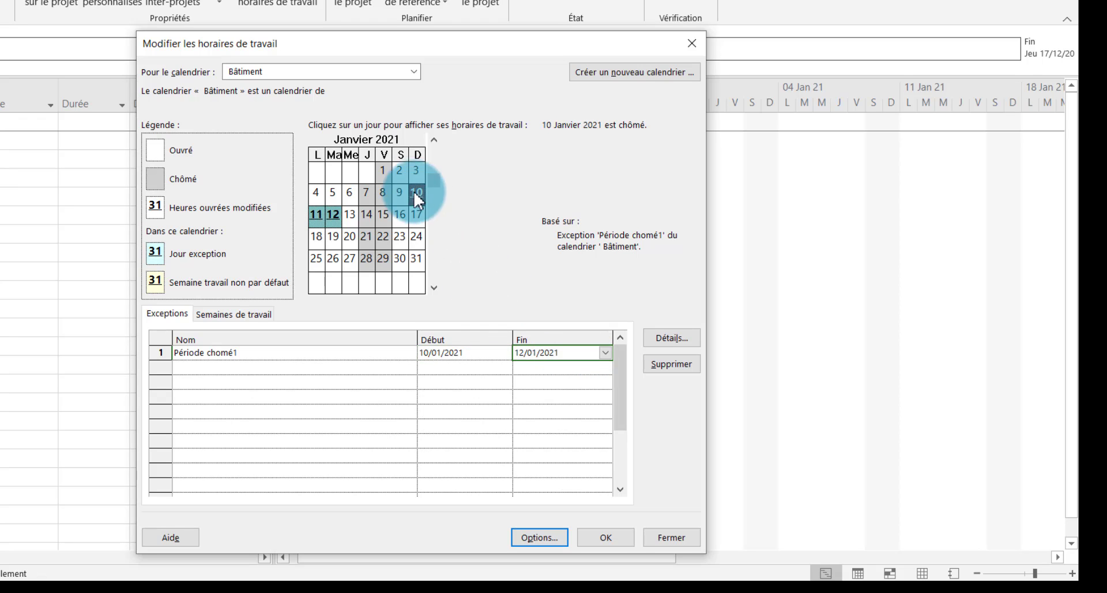
- Add a second non-working exception named Période chomé 2 starting on 30/01/2021
{"action": "left_click", "coordinate": [417, 258]}
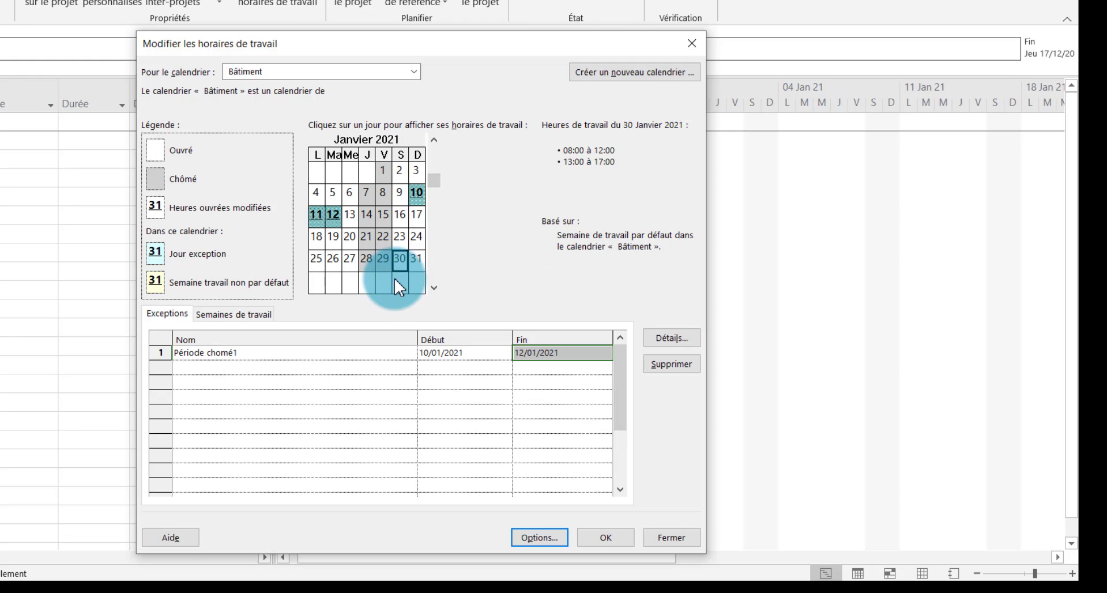
{"action": "left_click", "coordinate": [198, 372]}
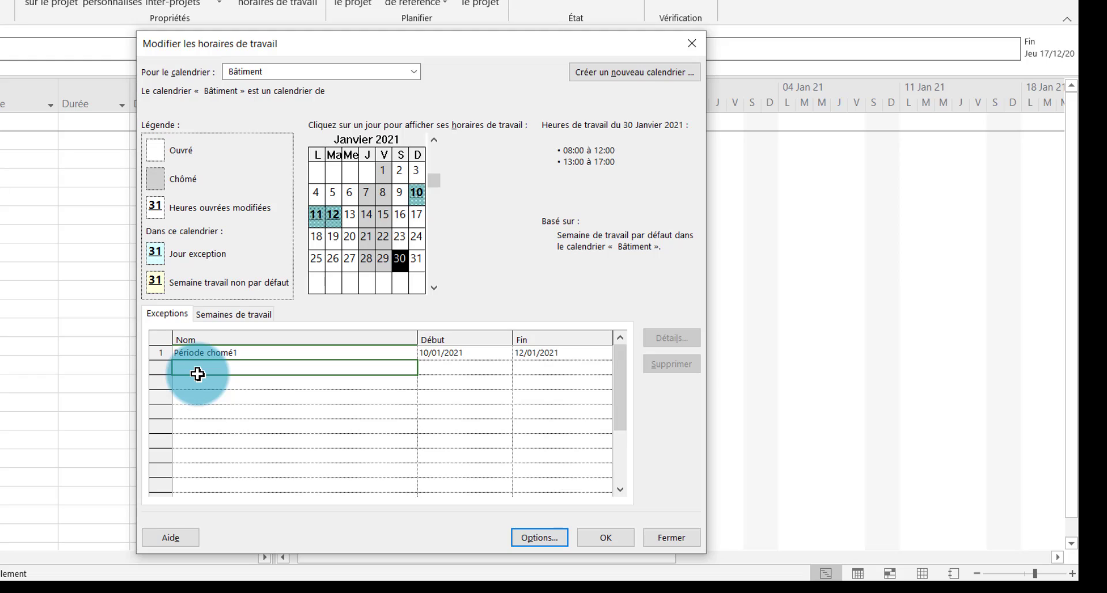
{"action": "type", "text": "Période chomé 2"}
{"action": "left_click", "coordinate": [457, 369]}
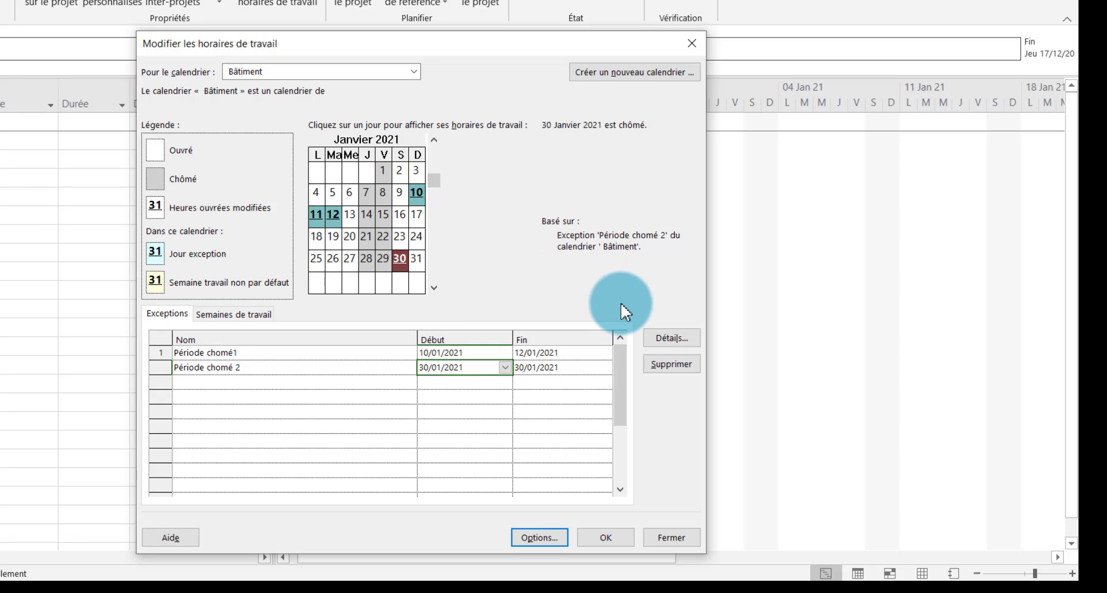
- Set Période chomé 2 to recur daily, ending after 2 occurrences, and confirm its details
{"action": "left_click", "coordinate": [673, 338]}
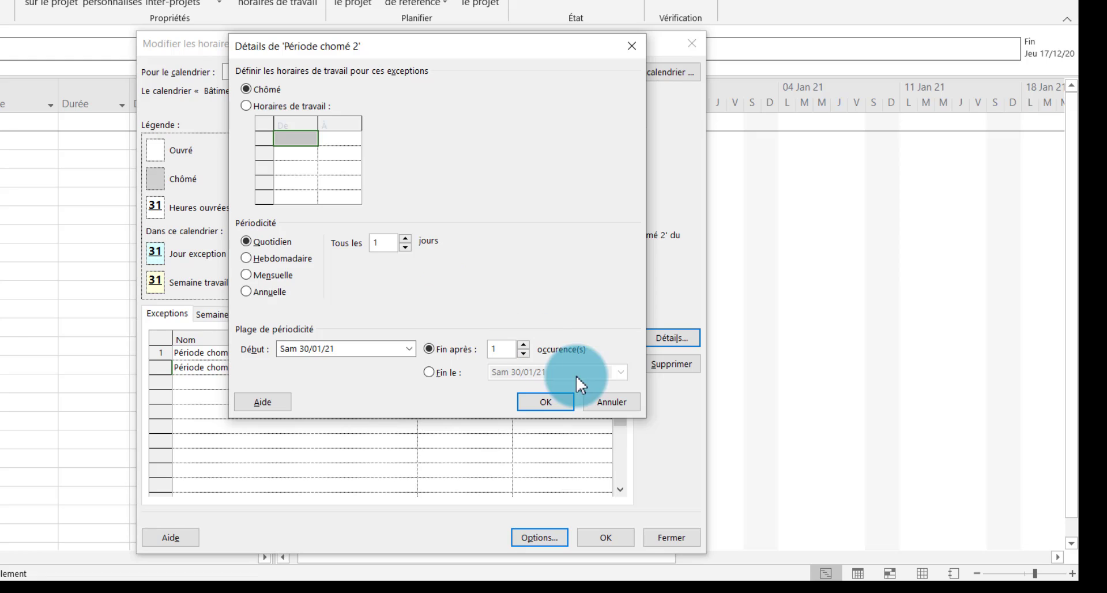
{"action": "left_click", "coordinate": [524, 345]}
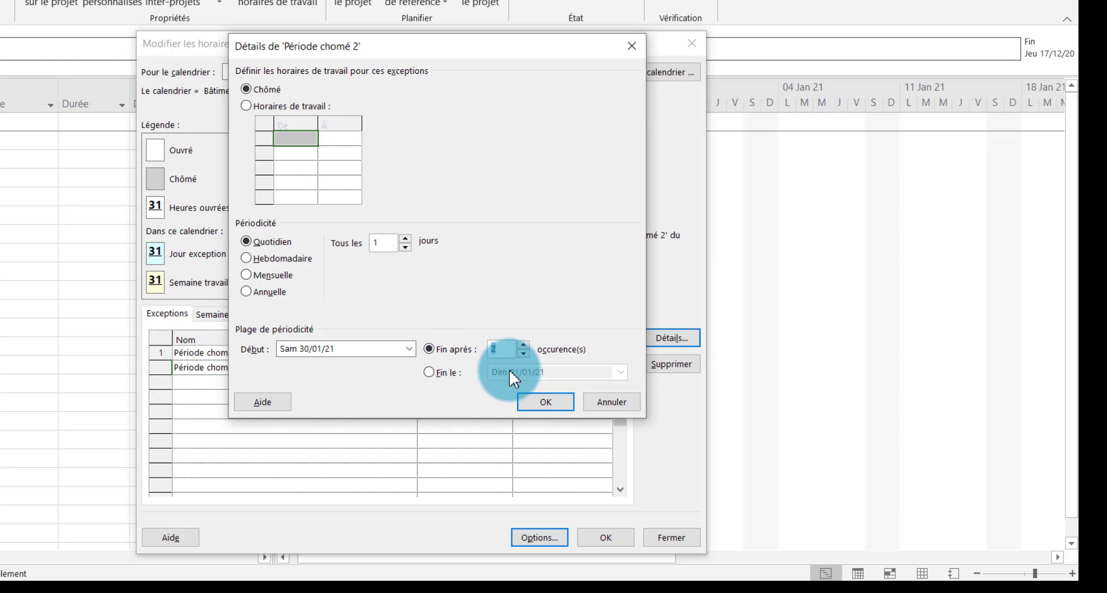
{"action": "left_click", "coordinate": [258, 291]}
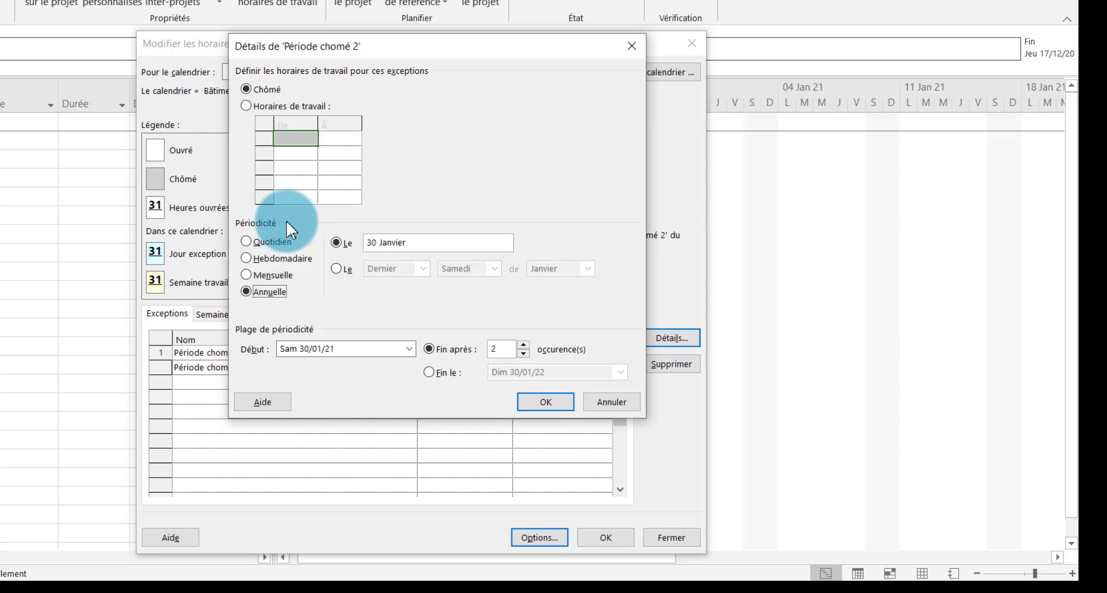
{"action": "left_click", "coordinate": [264, 243]}
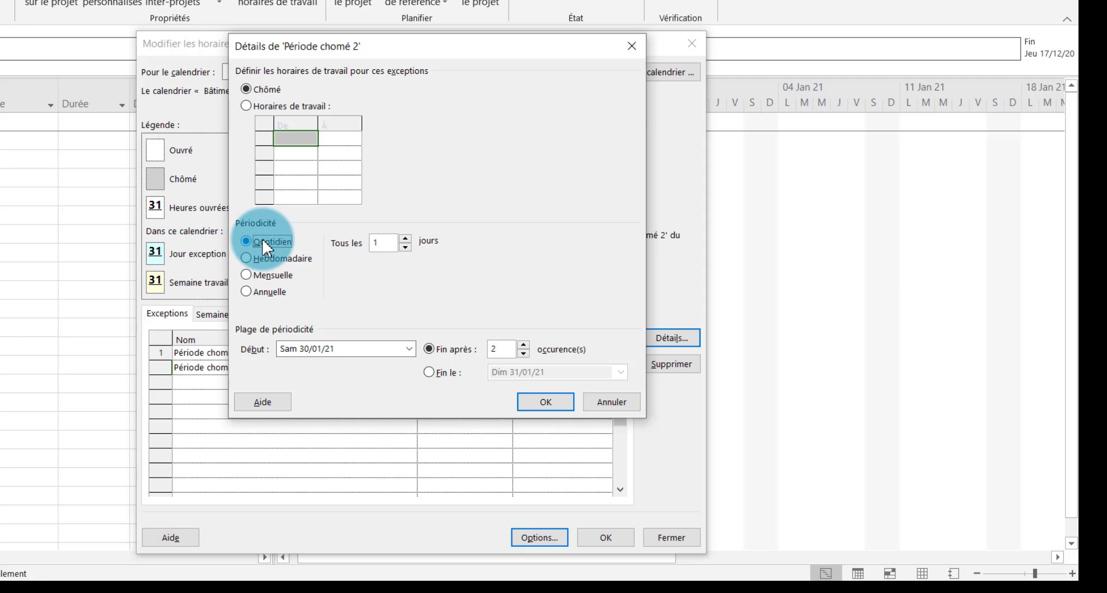
{"action": "left_click", "coordinate": [560, 402]}
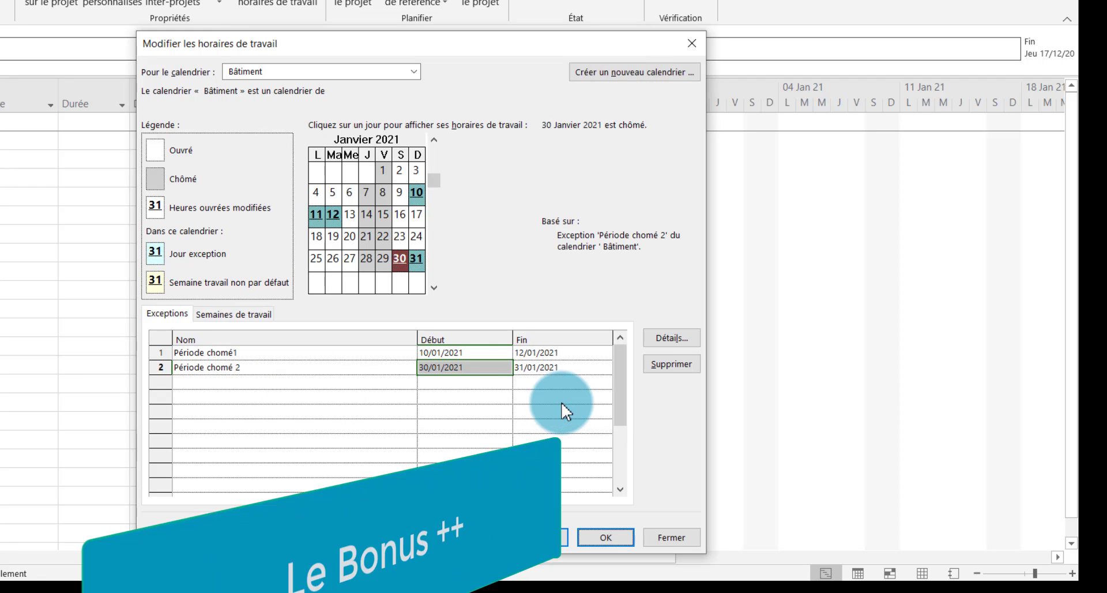
- Add a third exception named Demi journée on 09/01/2021
{"action": "left_click", "coordinate": [400, 191]}
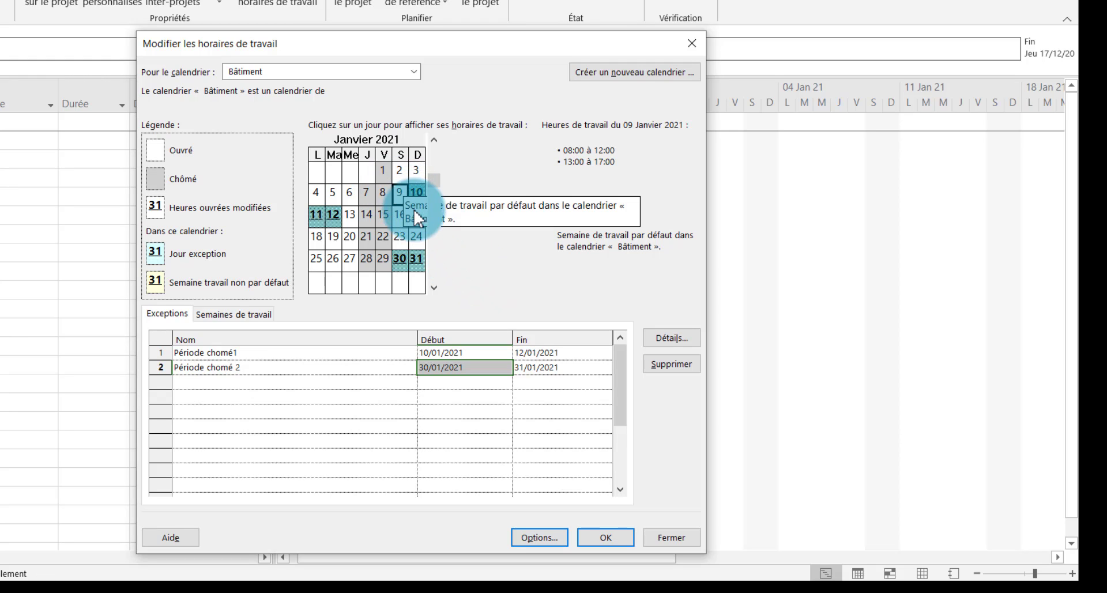
{"action": "left_click", "coordinate": [239, 380]}
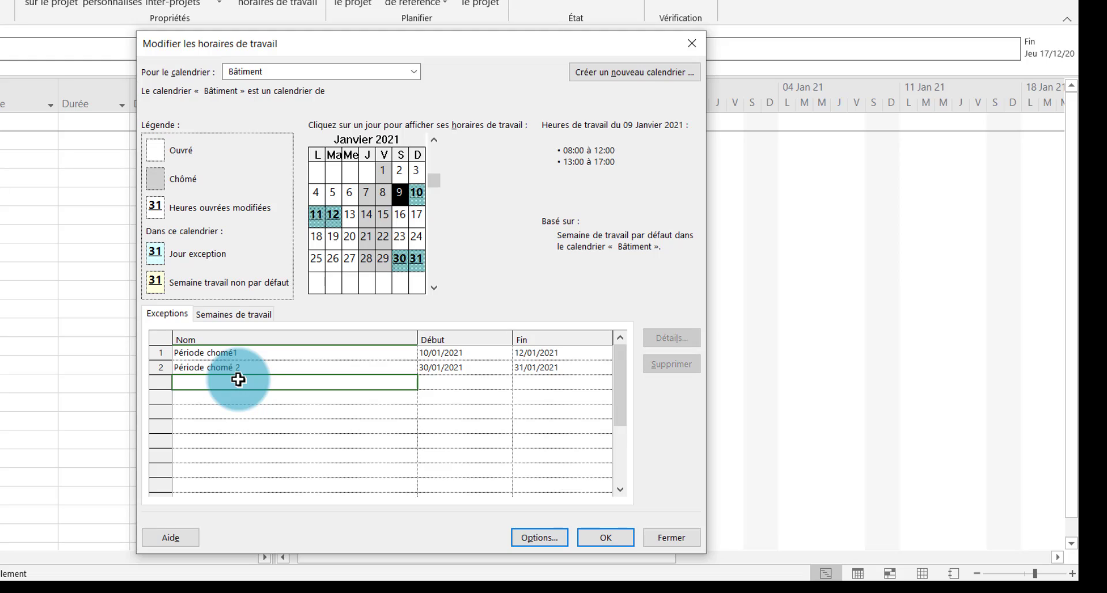
{"action": "type", "text": "Demi journée"}
{"action": "left_click", "coordinate": [454, 387]}
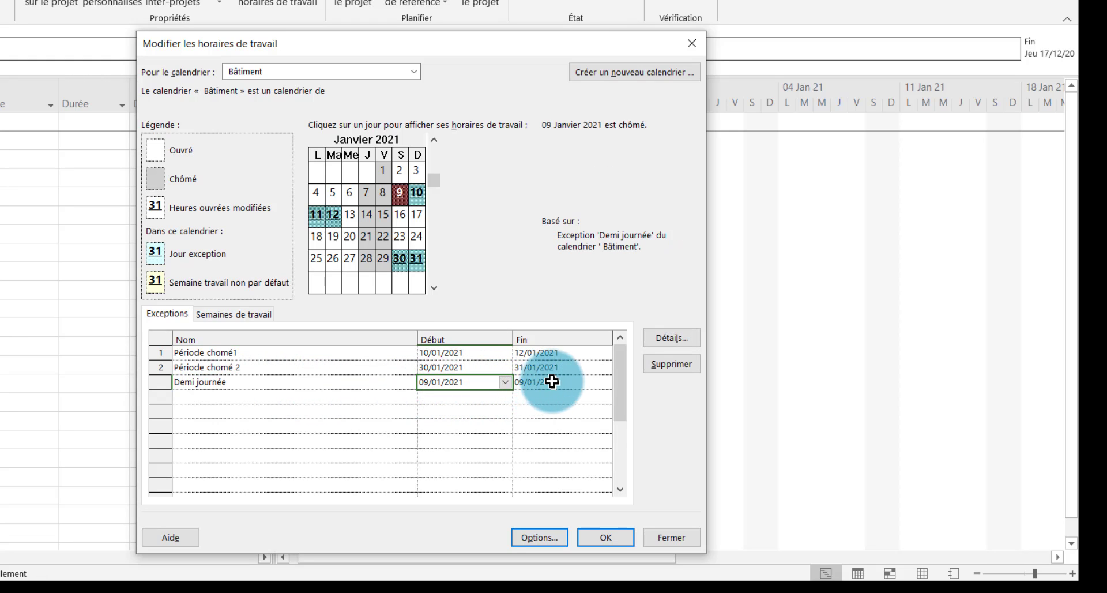
- Give the Demi journée exception working hours from 08:00 to 12:00 only, removing the afternoon shift, and check it in the calendar
{"action": "left_click", "coordinate": [683, 334]}
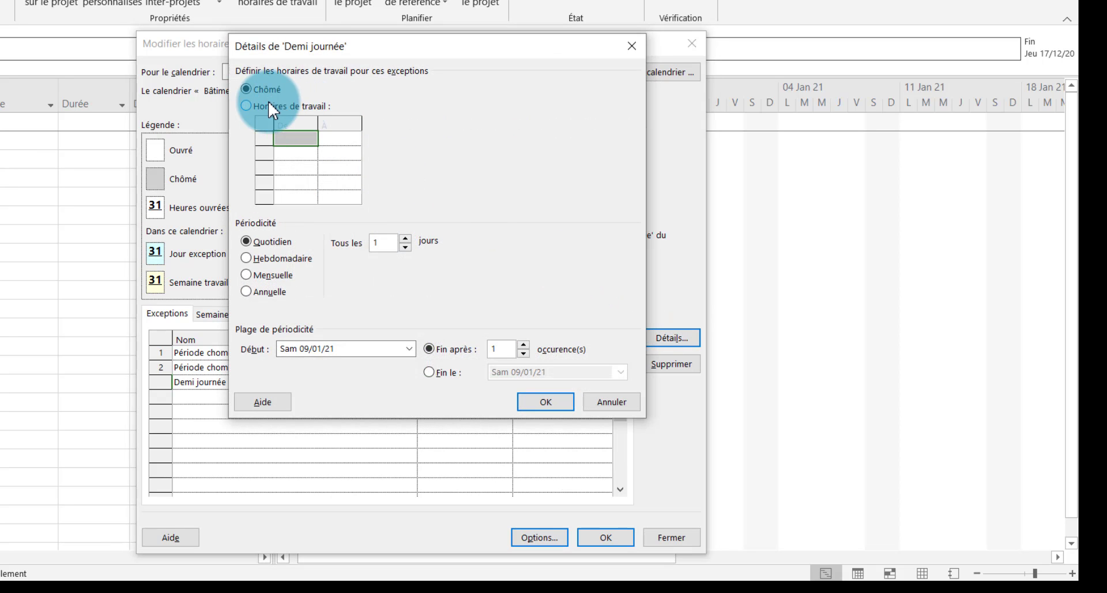
{"action": "left_click", "coordinate": [247, 105]}
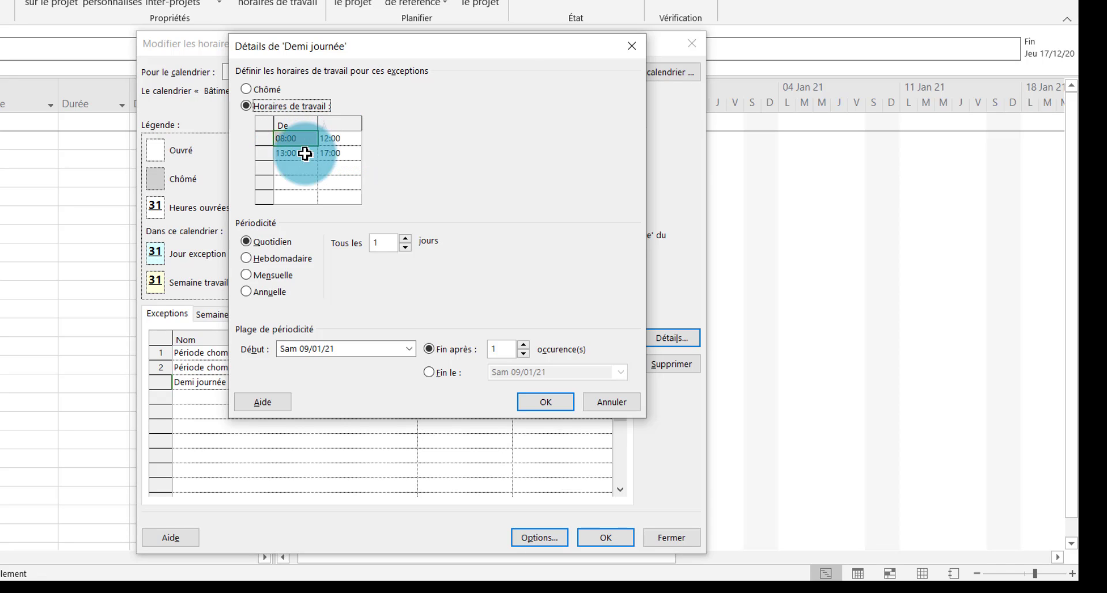
{"action": "left_click_drag", "start_coordinate": [281, 151], "coordinate": [350, 151]}
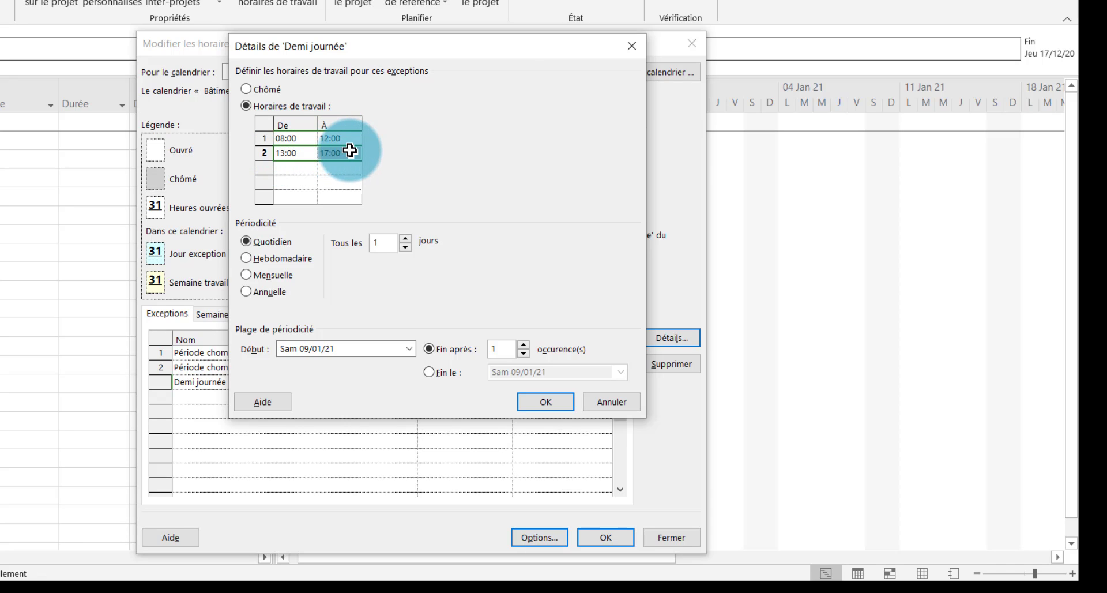
{"action": "key", "text": "Delete"}
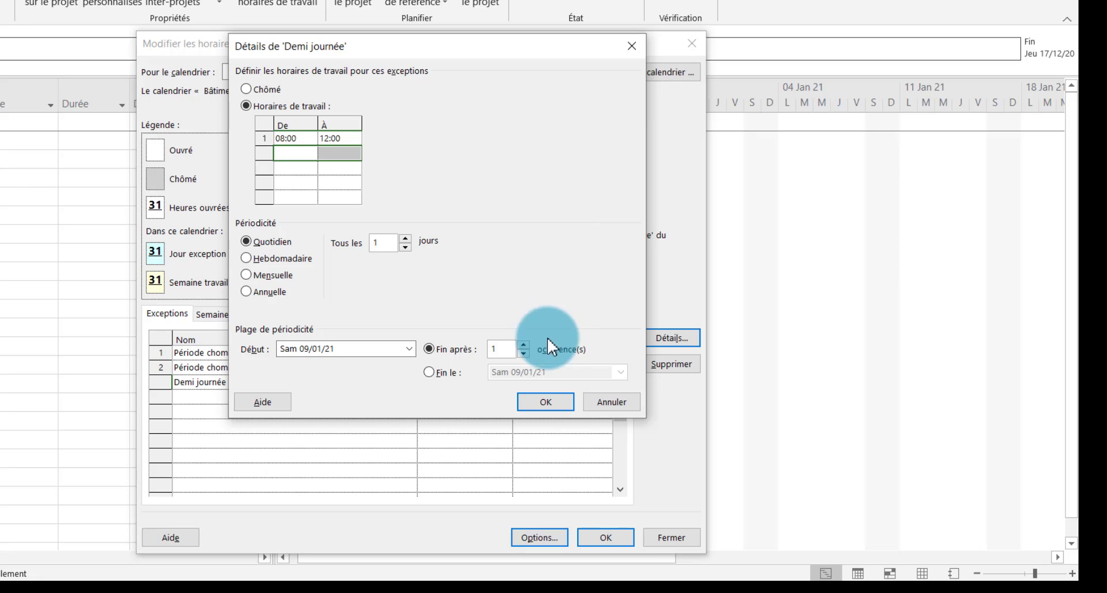
{"action": "left_click", "coordinate": [556, 400]}
{"action": "left_click", "coordinate": [547, 435]}
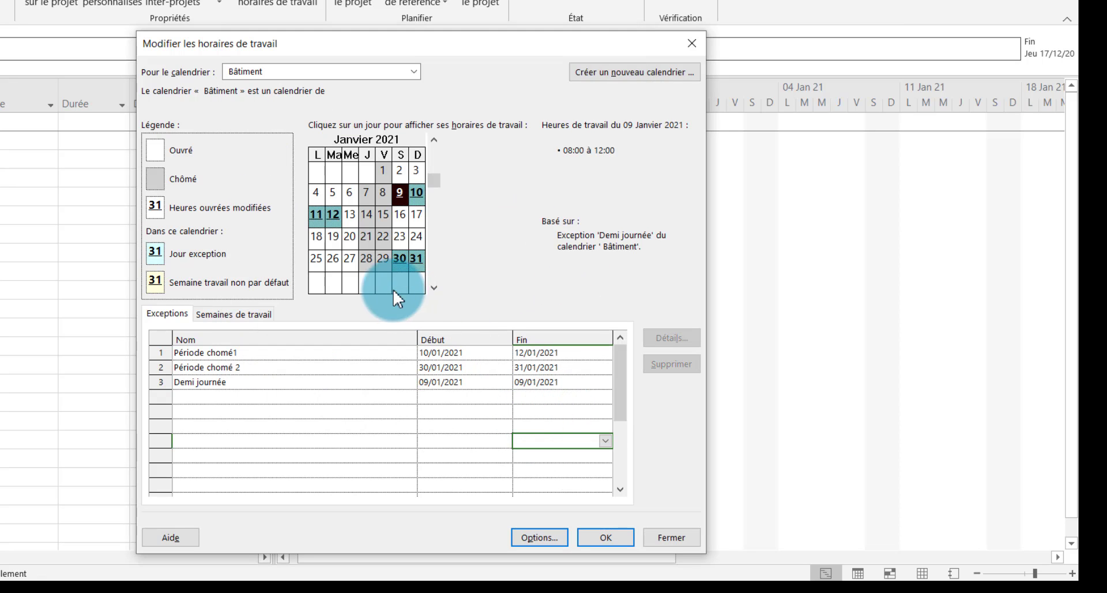
{"action": "left_click", "coordinate": [319, 261]}
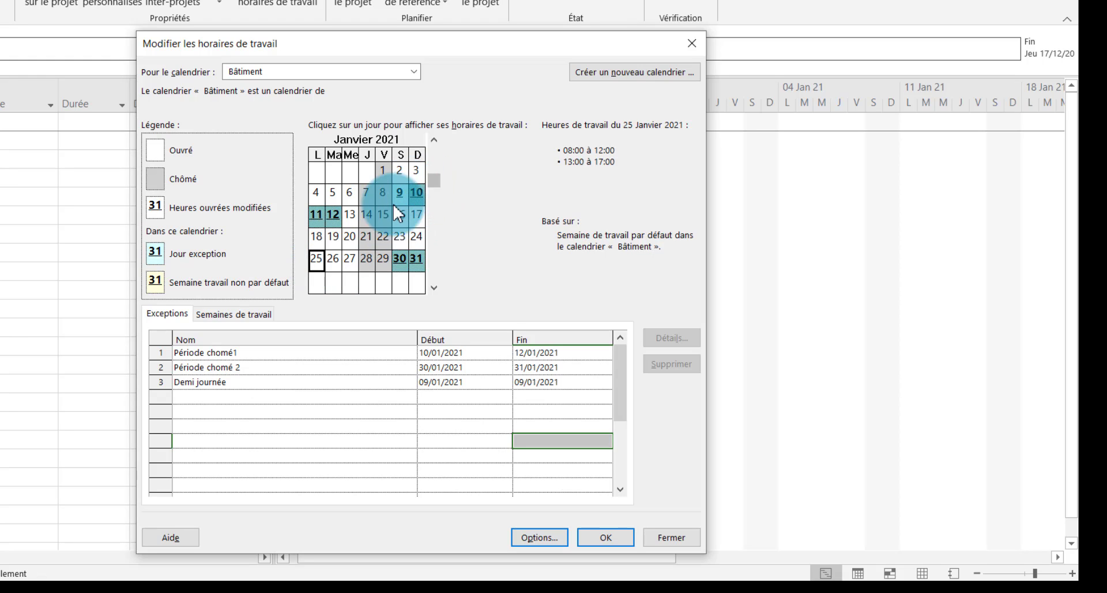
{"action": "mouse_move", "coordinate": [399, 199]}
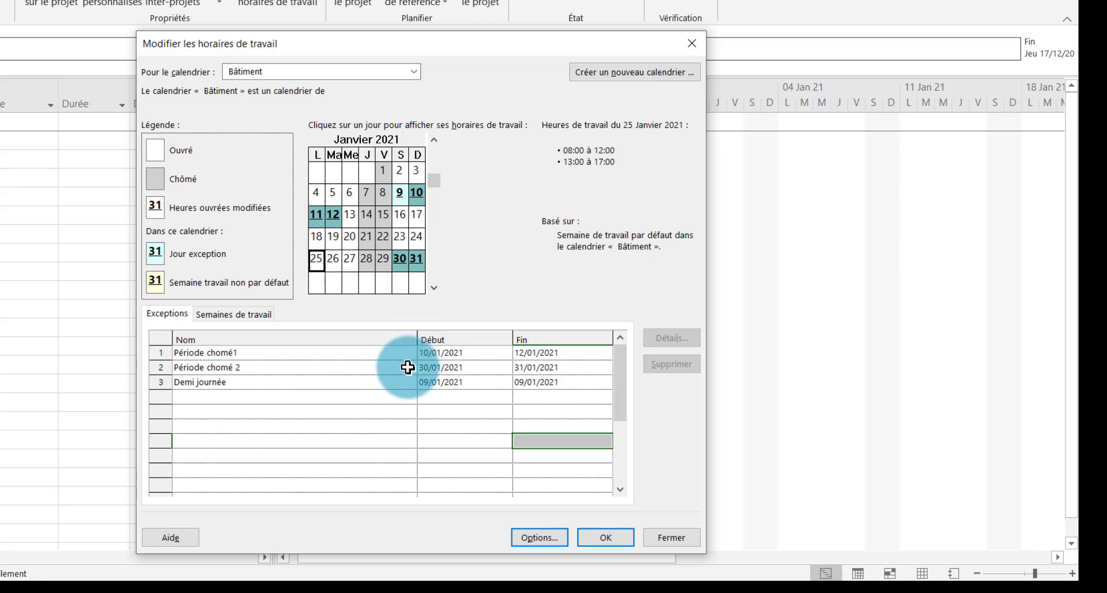
- Delete the Demi journée exception and confirm the working-time changes to the Bâtiment calendar
{"action": "left_click", "coordinate": [341, 380]}
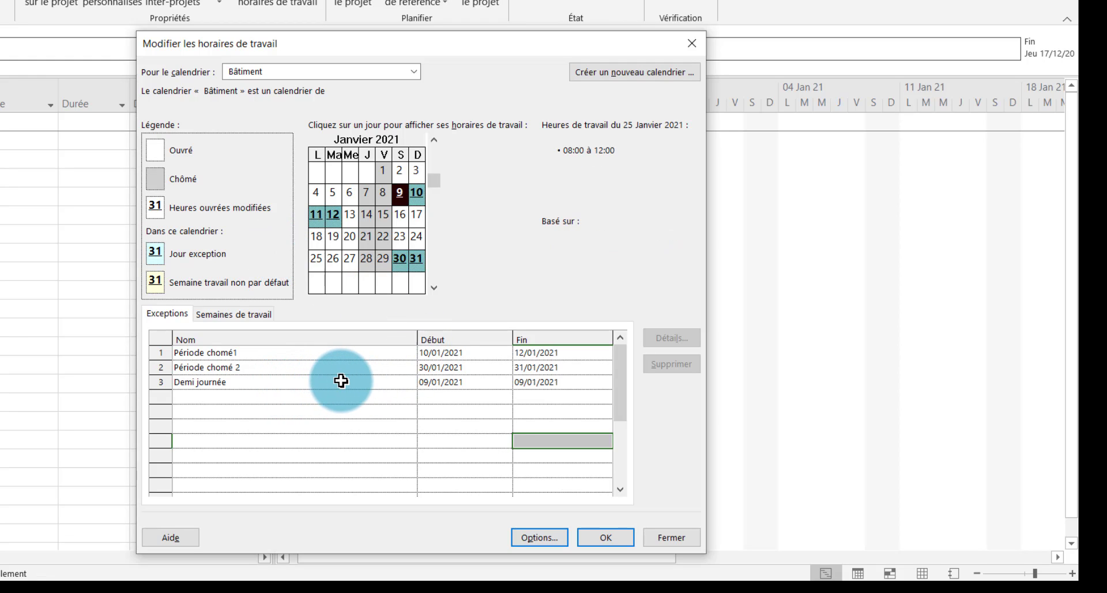
{"action": "left_click", "coordinate": [676, 365]}
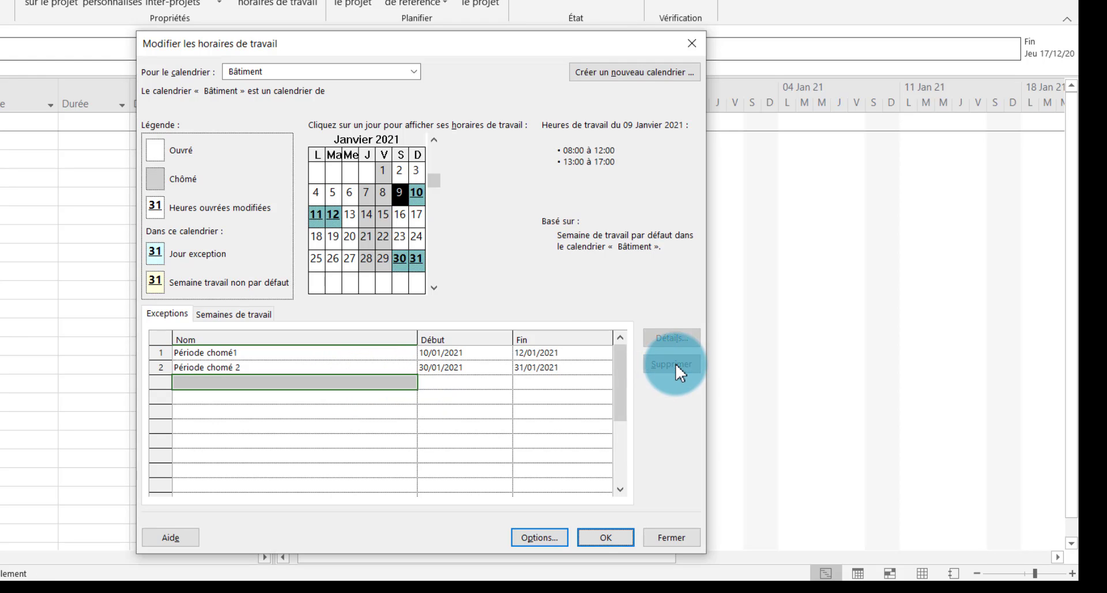
{"action": "left_click", "coordinate": [411, 220]}
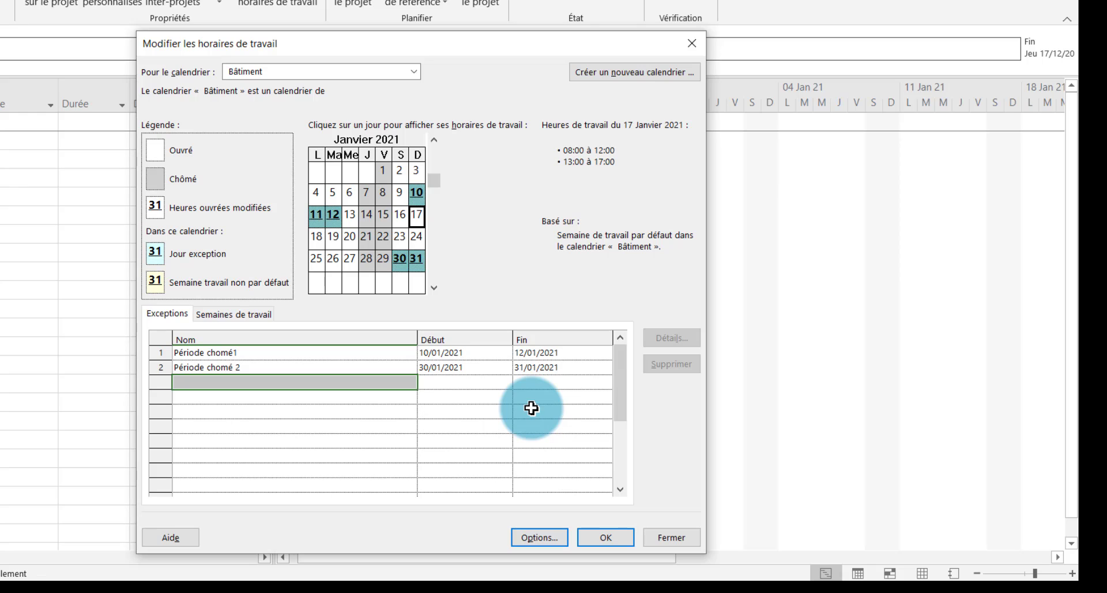
{"action": "left_click", "coordinate": [616, 537]}
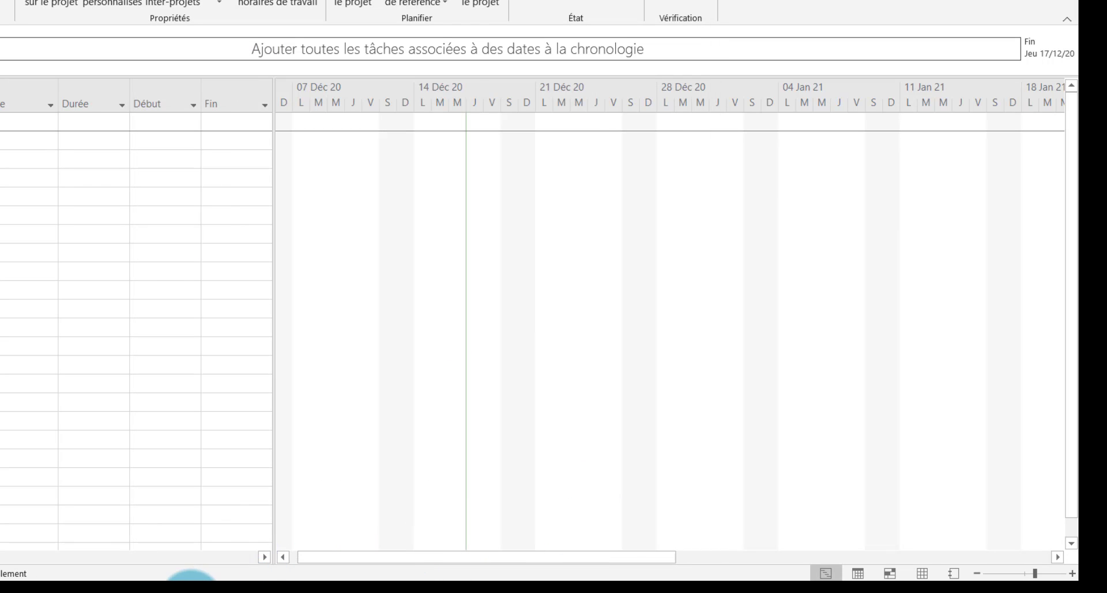
- Check the project start date requirement in the exercise PDF and return to Microsoft Project
{"action": "left_click", "coordinate": [191, 591]}
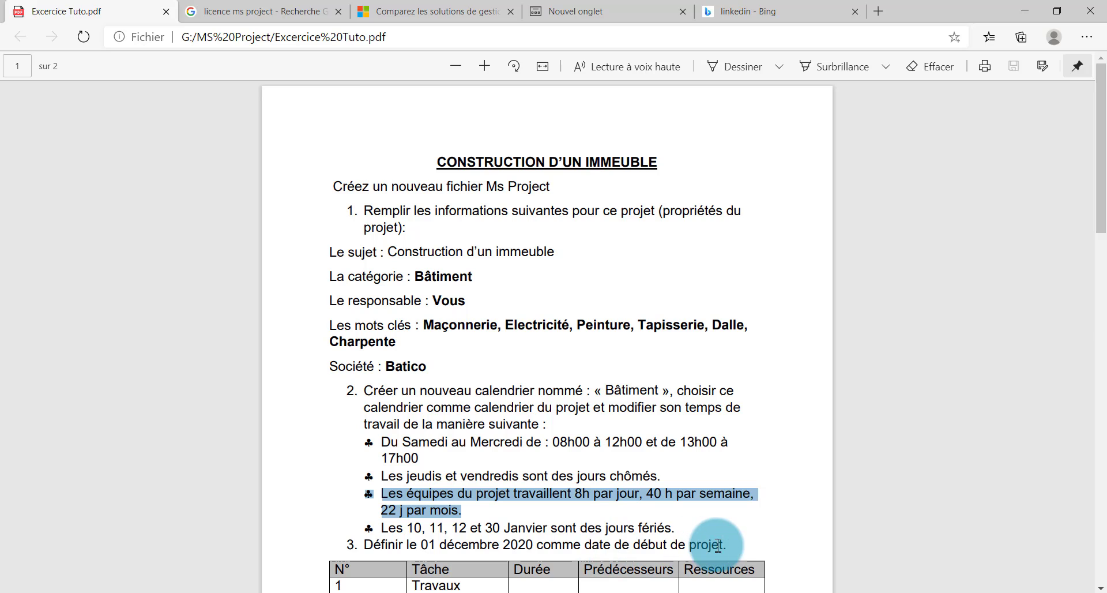
{"action": "left_click", "coordinate": [508, 592]}
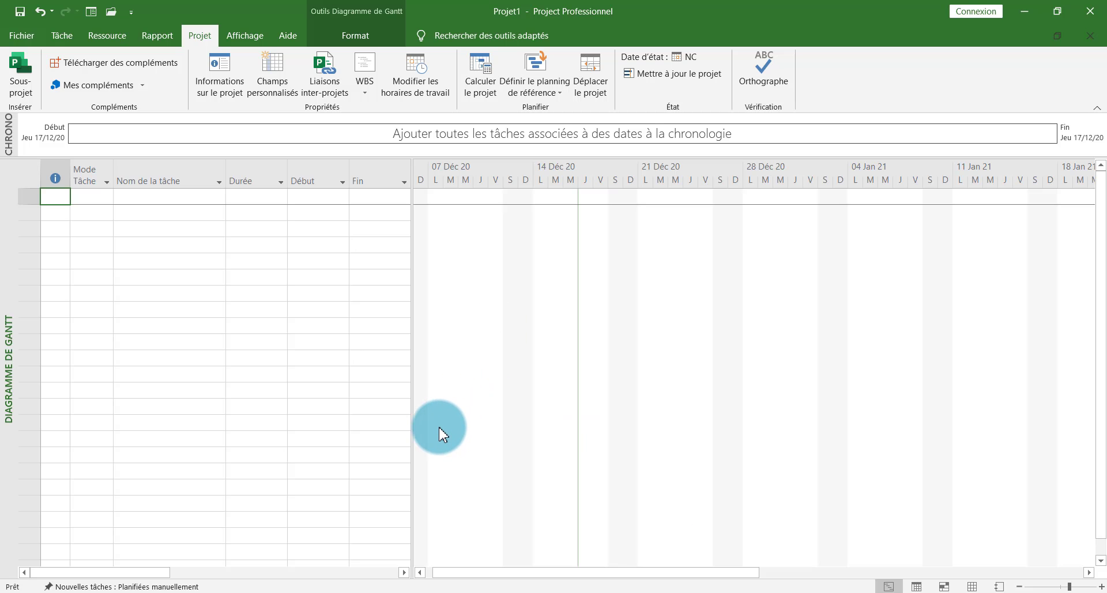
{"action": "left_click", "coordinate": [335, 592]}
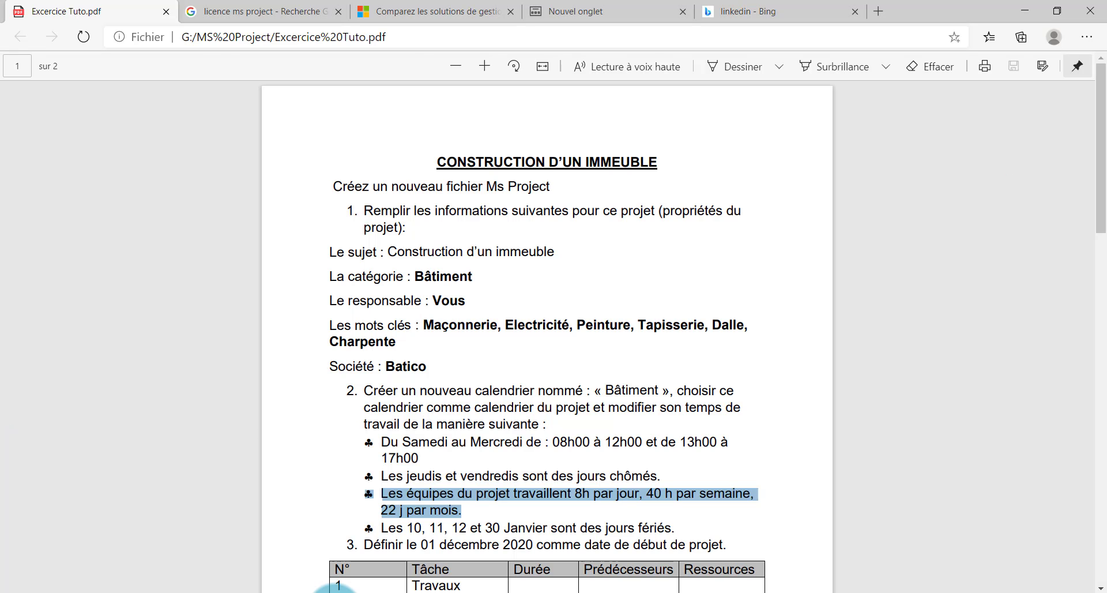
{"action": "left_click", "coordinate": [334, 592]}
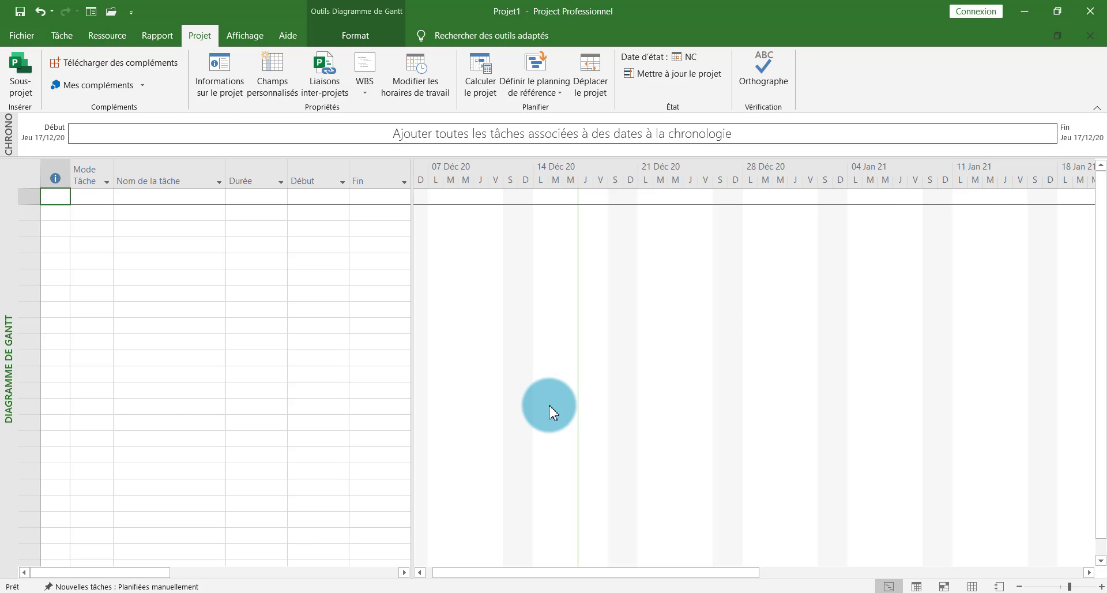